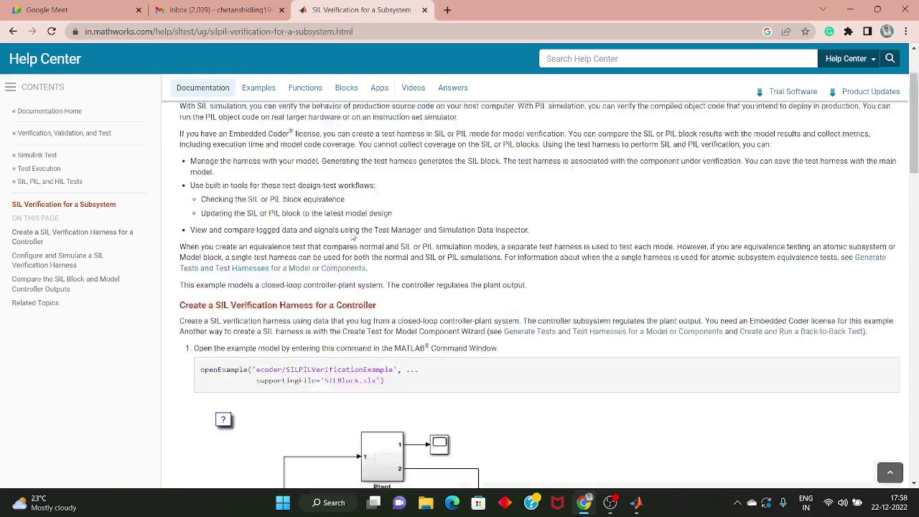
scroll(302, 187, down, 15)
scroll(352, 232, up, 3)
scroll(352, 232, up, 15)
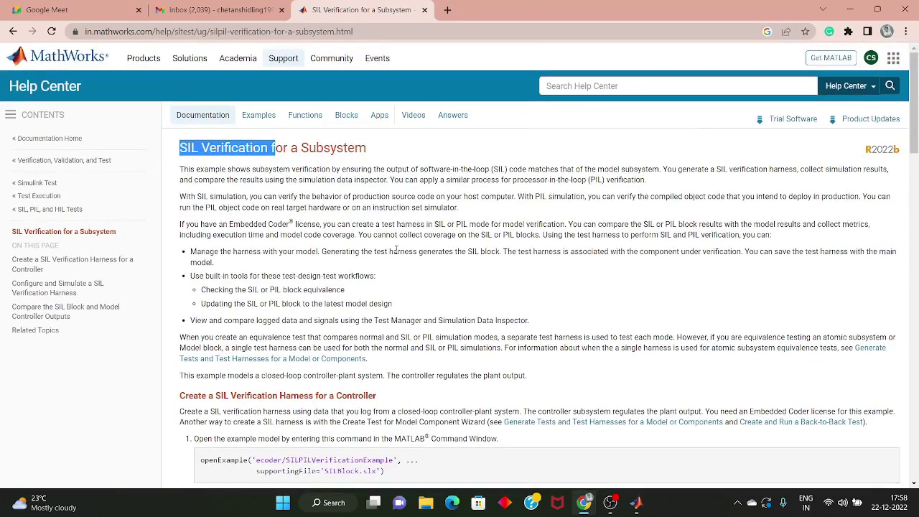
Step: Switch to MATLAB, start Simulink and create a blank model in a maximized window
click(637, 502)
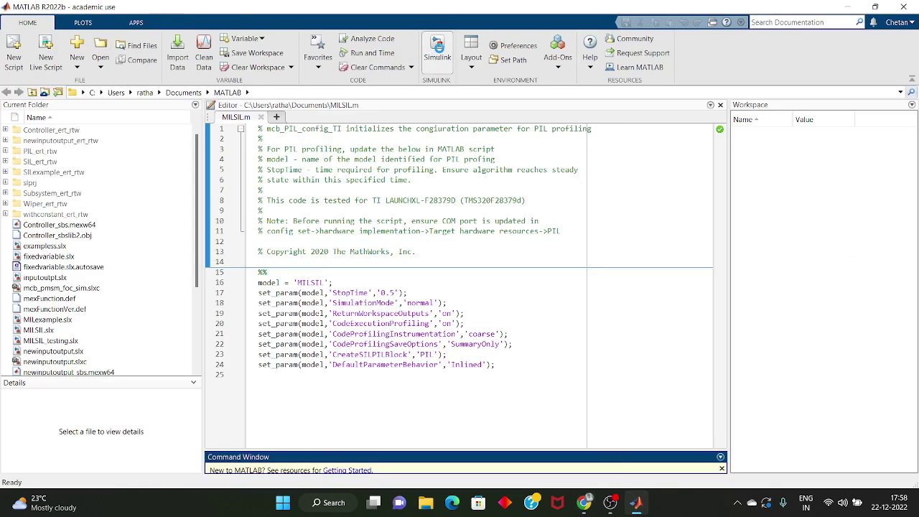
click(437, 51)
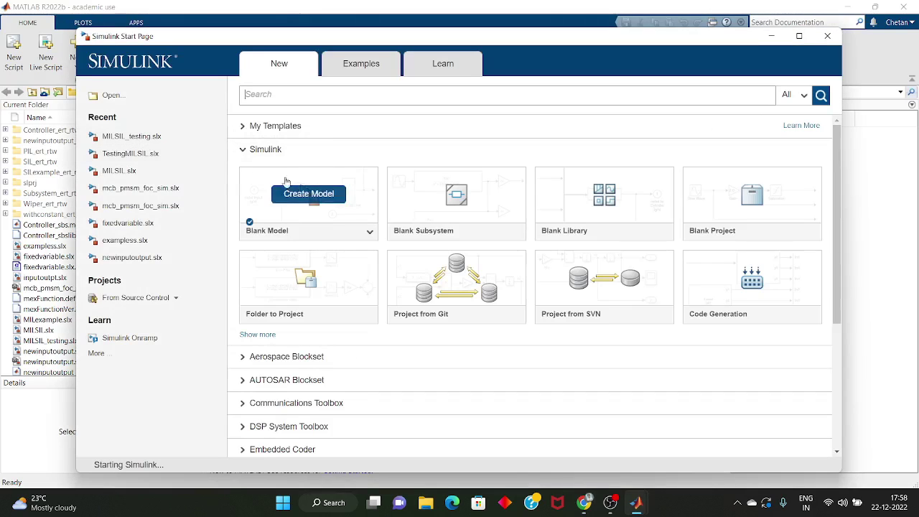
click(333, 208)
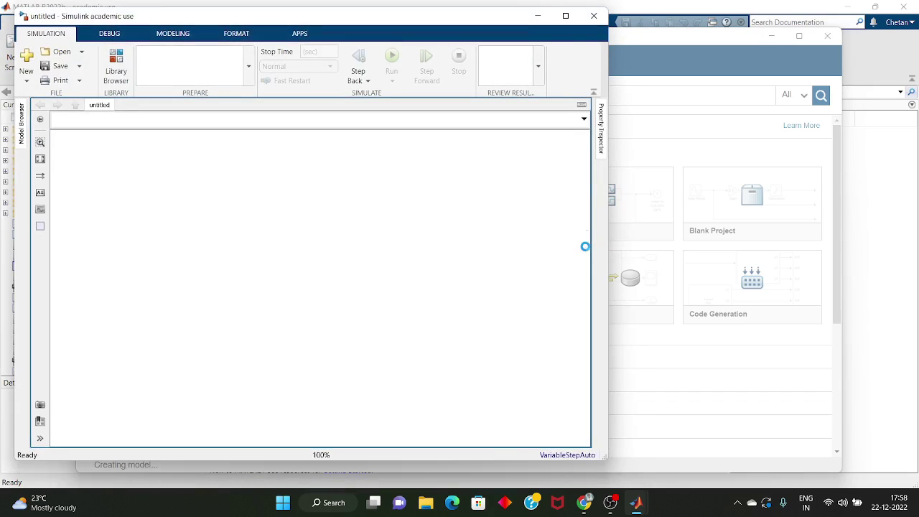
click(566, 15)
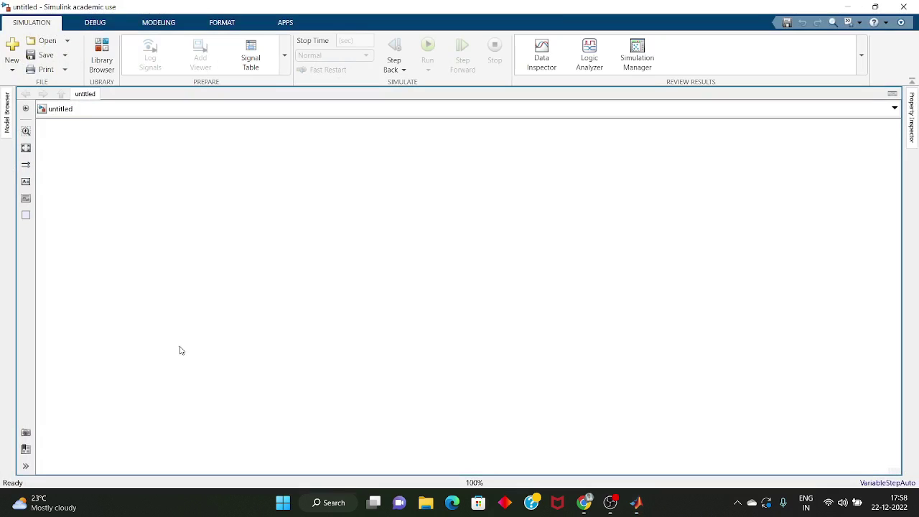
Step: Save the new model as MIL_SIL_Testing in the MATLAB documents folder
key(ctrl+s)
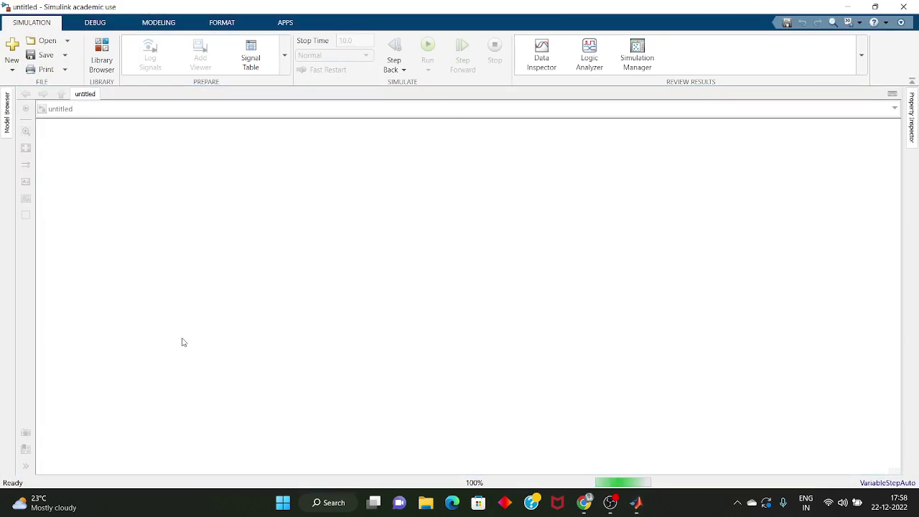
text(MIL)
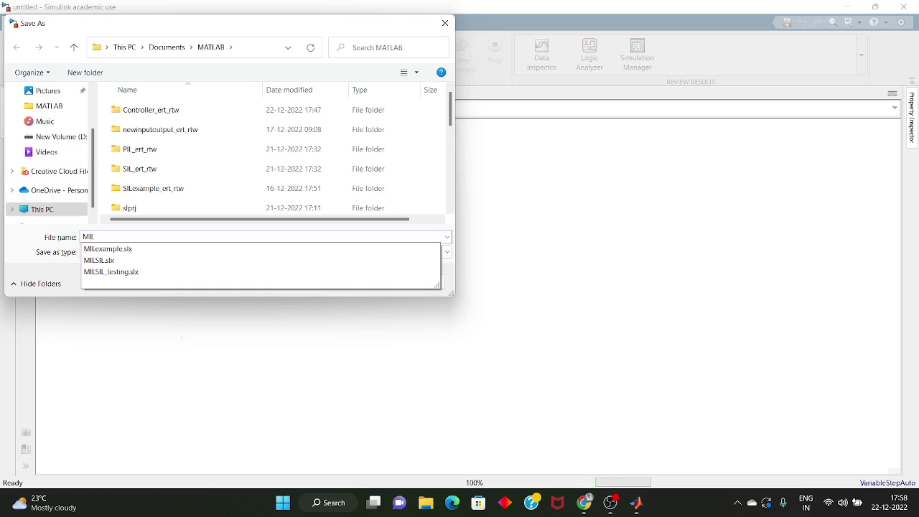
text(_SIL)
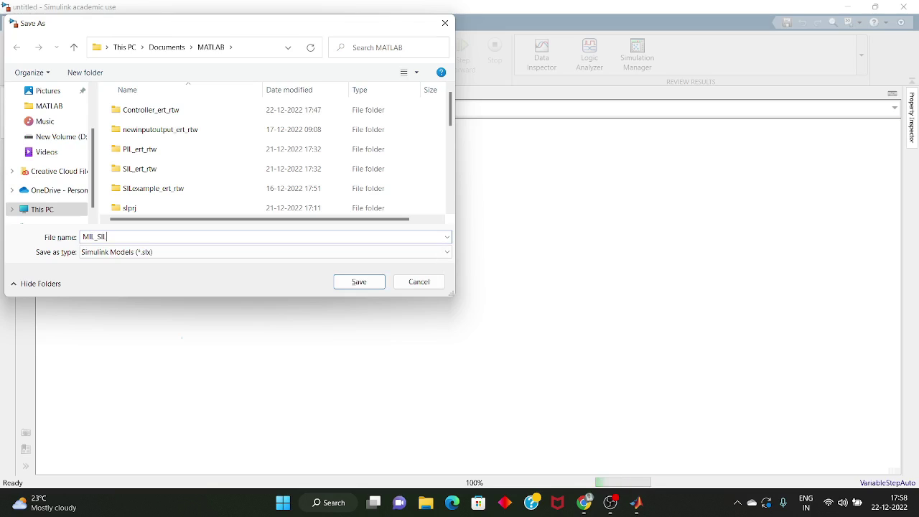
text(_Testing)
key(Return)
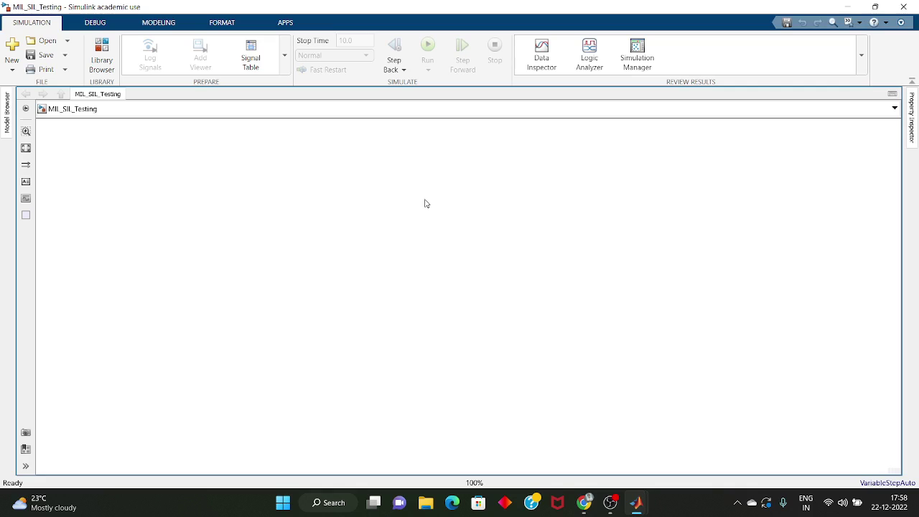
Step: Add a Subsystem block to the canvas, make it roughly square, and place a copy below it
double_click(425, 203)
text(su)
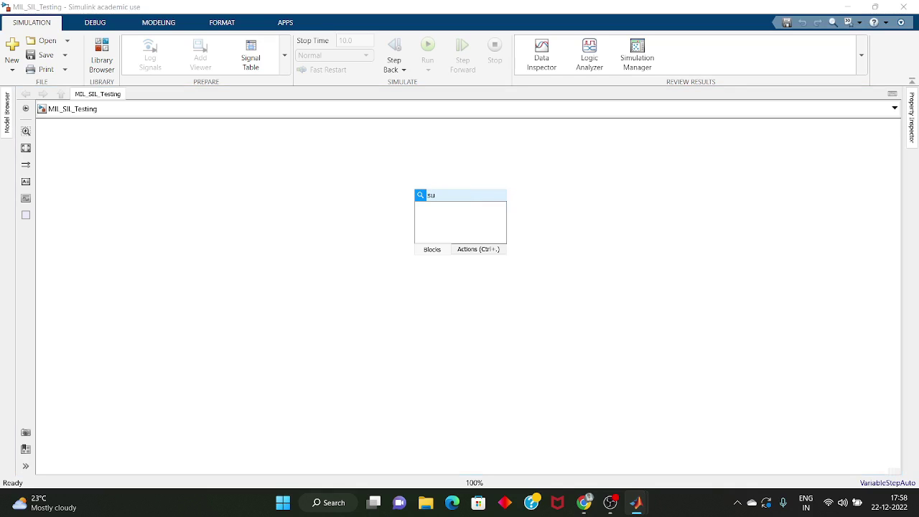
text(b)
key(Return)
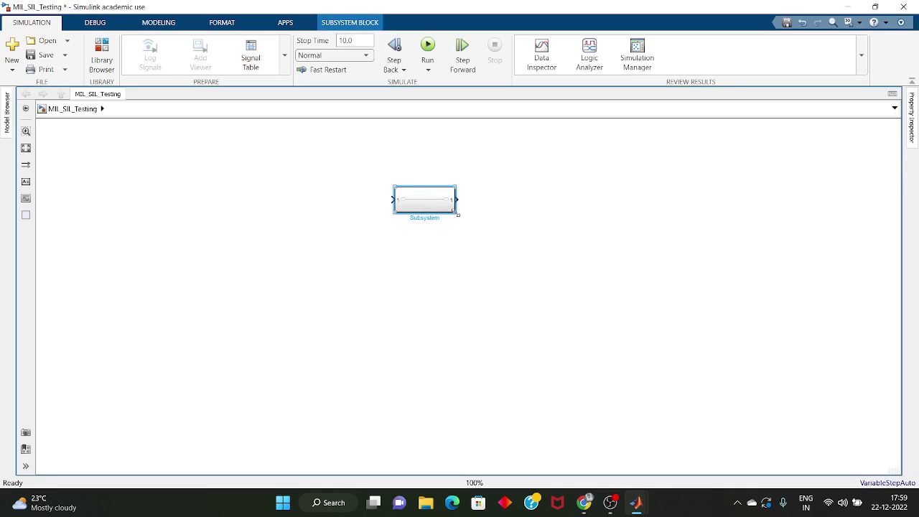
drag(454, 211, 435, 376)
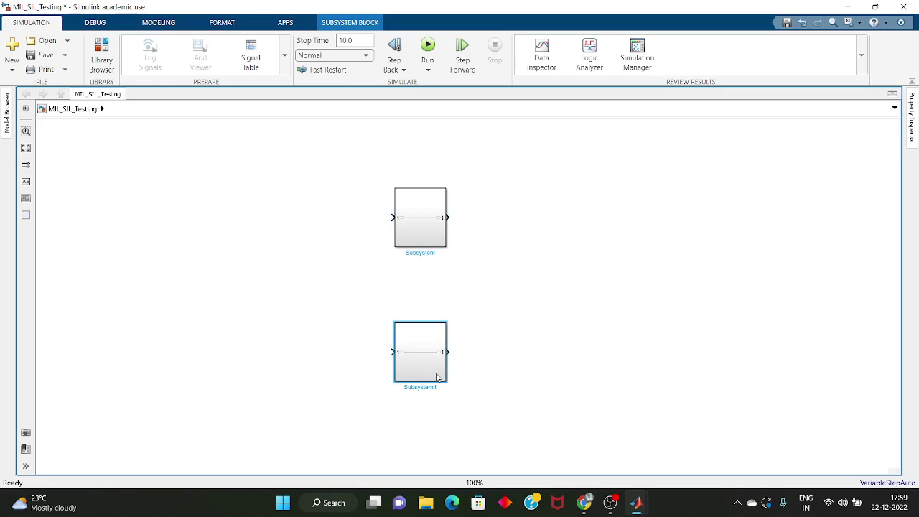
Step: Rename the upper subsystem "Plant Model" and the lower subsystem "Controller Model"
click(424, 240)
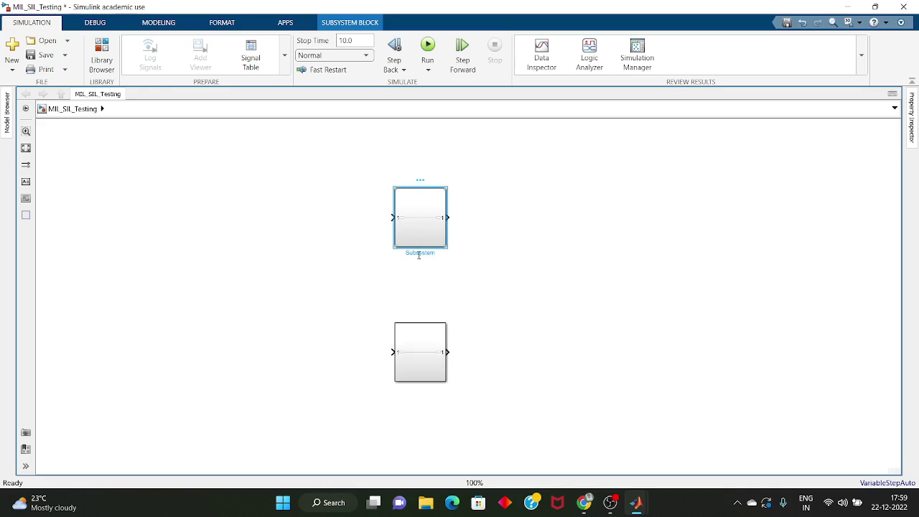
double_click(420, 253)
text(Plant Model)
click(420, 344)
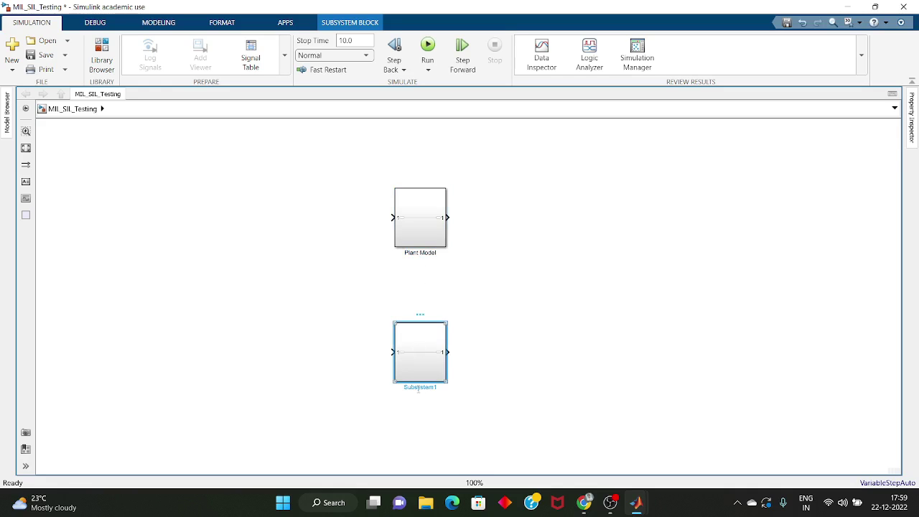
double_click(419, 388)
text(Controller Model)
click(505, 305)
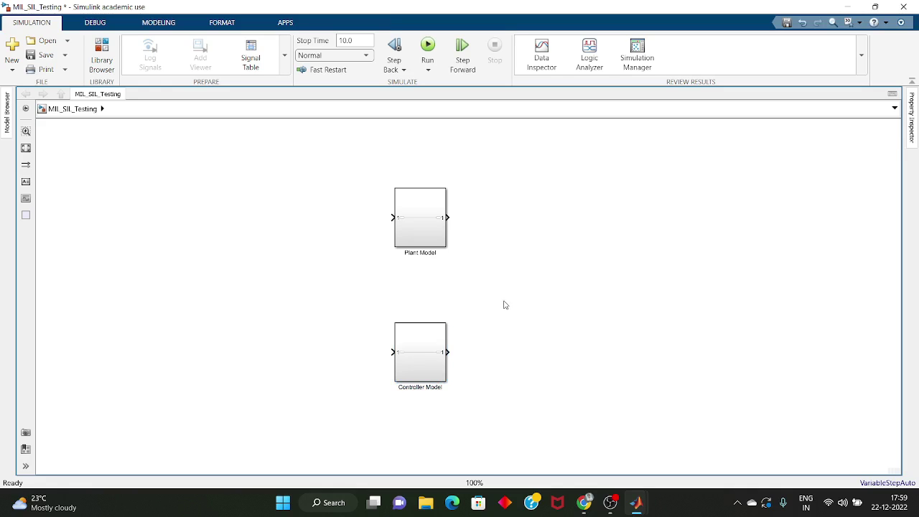
click(432, 240)
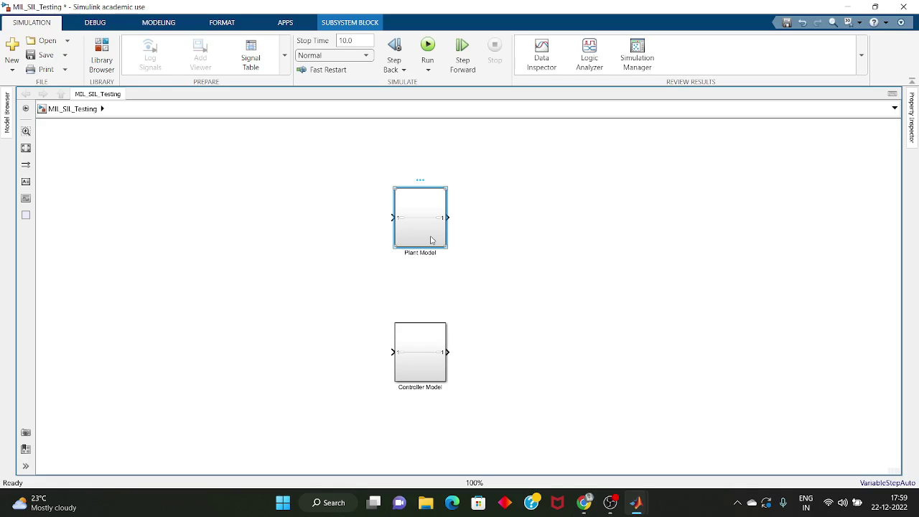
click(420, 345)
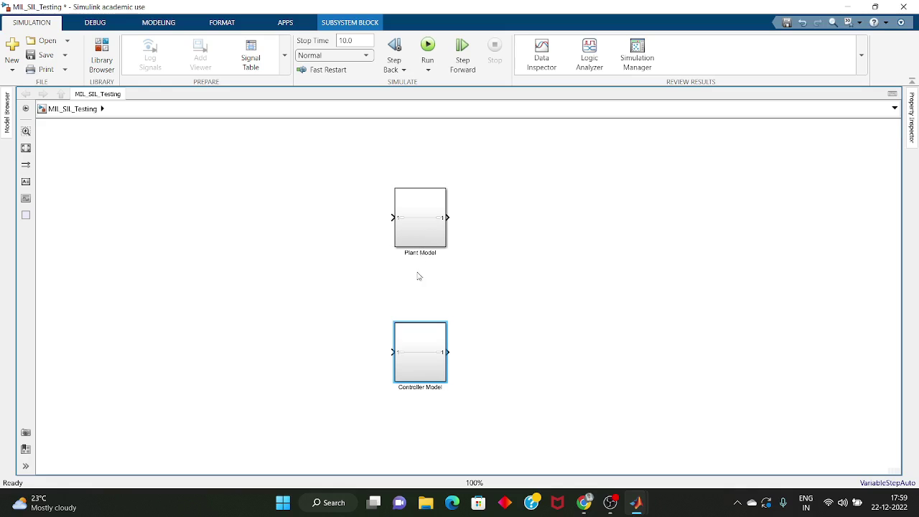
click(415, 299)
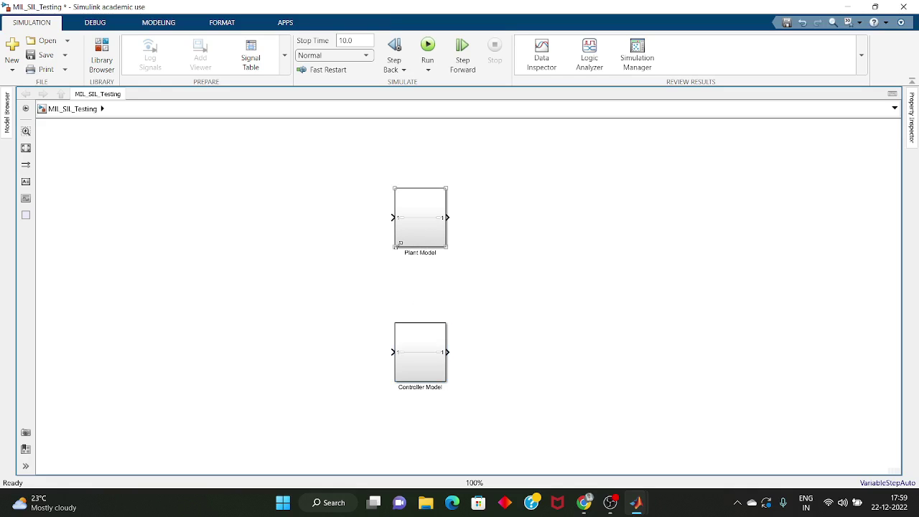
Step: Inside the Plant Model subsystem, move In1 and Out1 far apart and delete the line connecting them
double_click(420, 234)
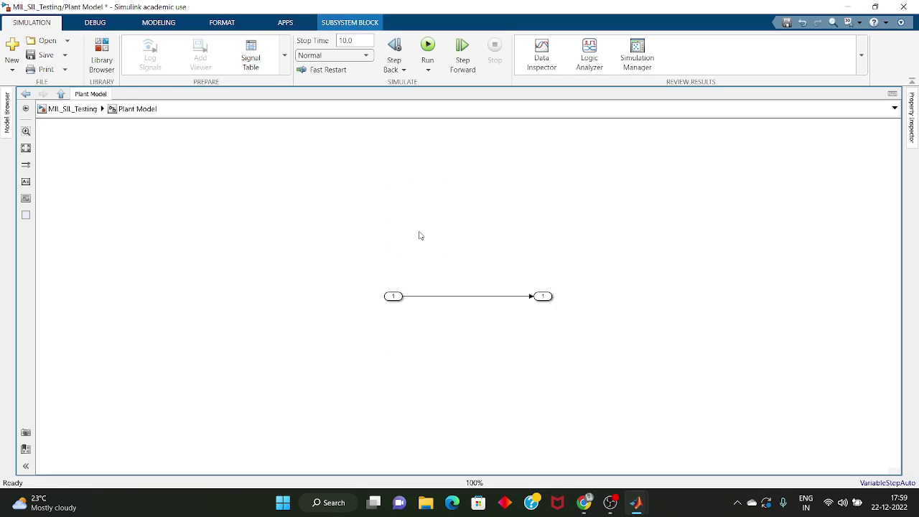
drag(394, 300, 229, 303)
drag(550, 300, 832, 307)
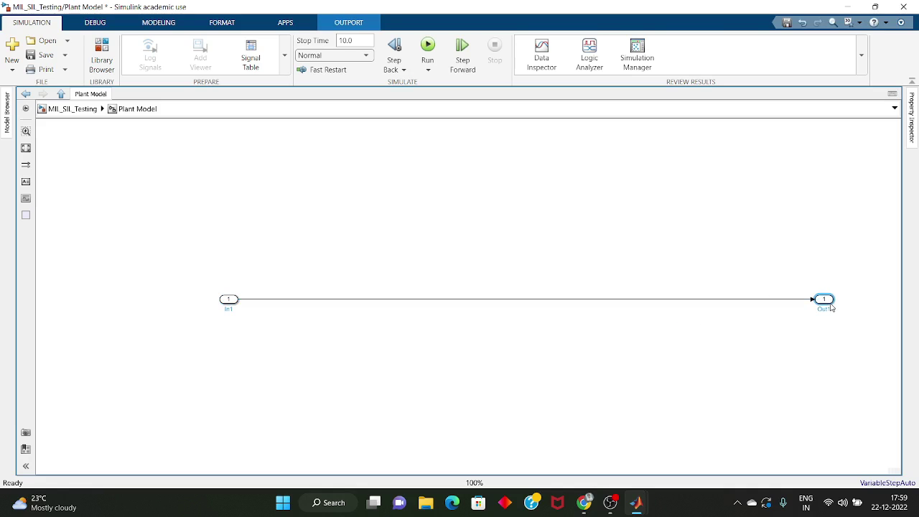
double_click(503, 259)
double_click(388, 242)
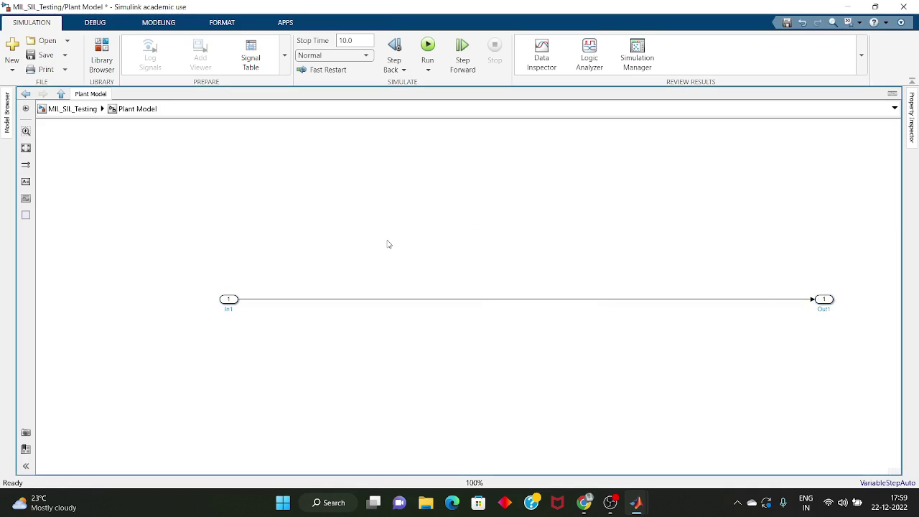
click(326, 271)
click(327, 302)
key(Delete)
Step: Place three Add blocks between In1 and Out1, two stacked vertically and the third between them on the output side
double_click(329, 302)
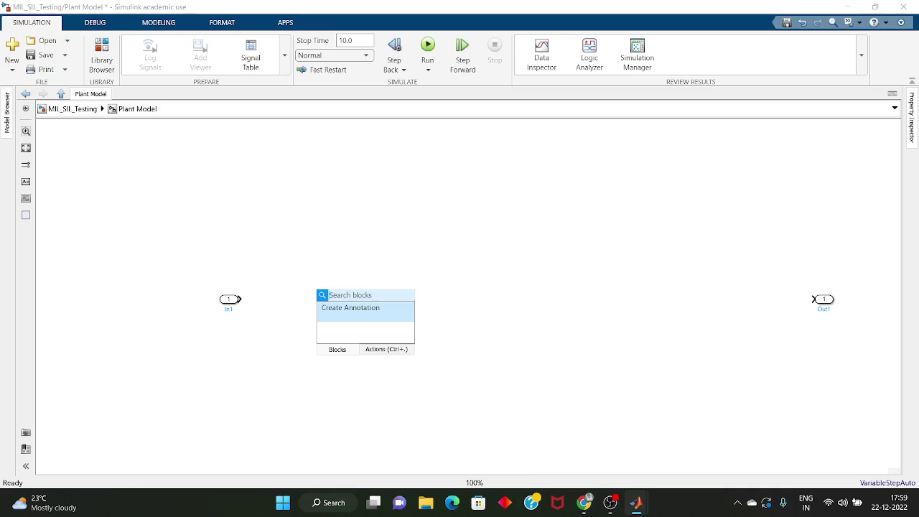
text(add)
key(Return)
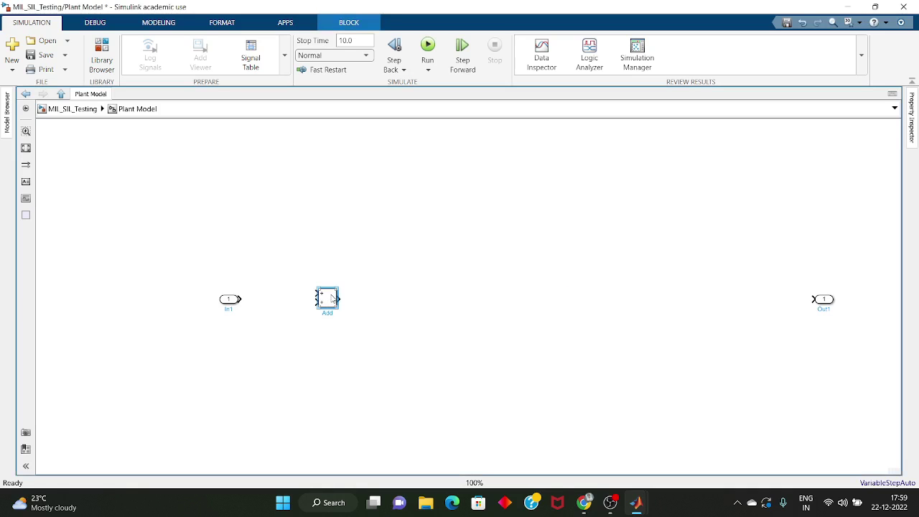
drag(331, 300, 492, 294)
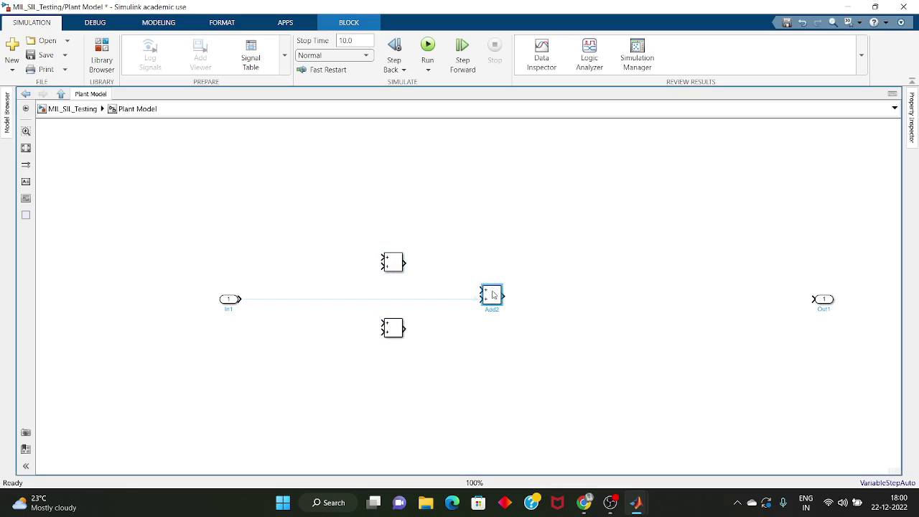
Step: Connect In1 to both inputs of each of the two stacked Add blocks
click(260, 300)
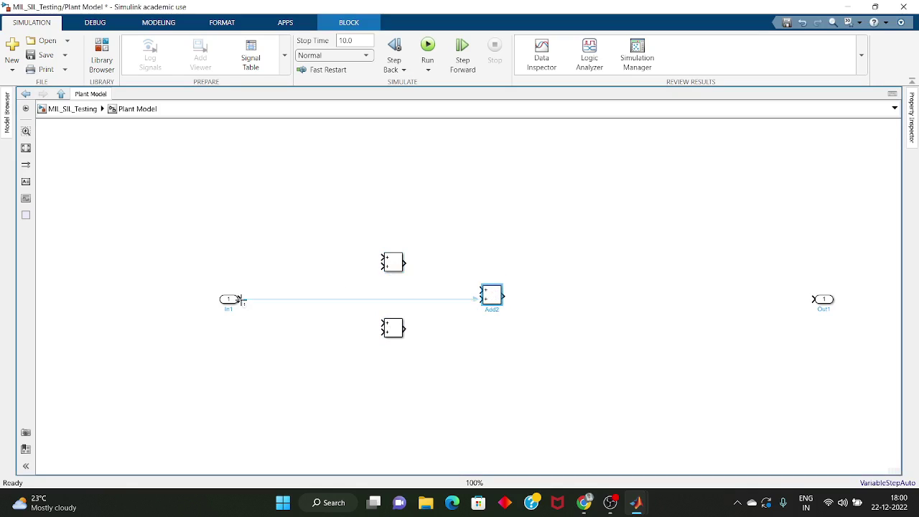
click(365, 263)
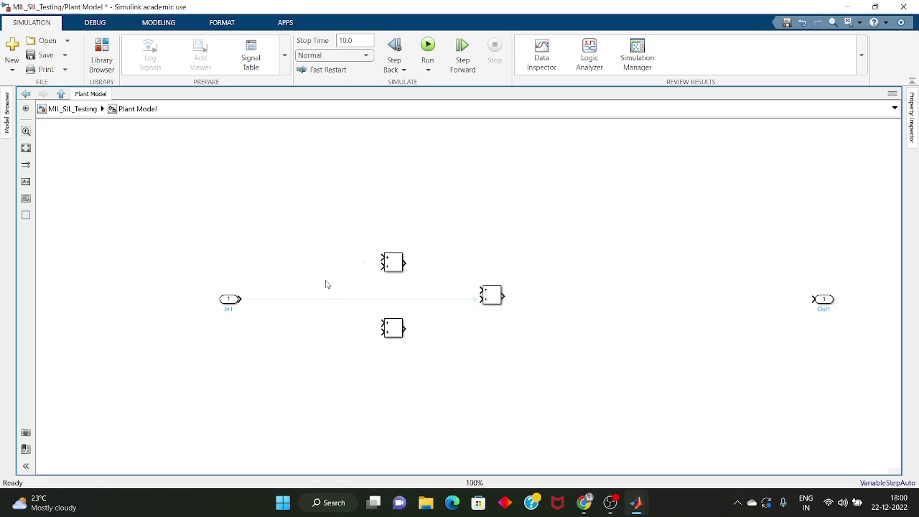
click(382, 257)
click(240, 300)
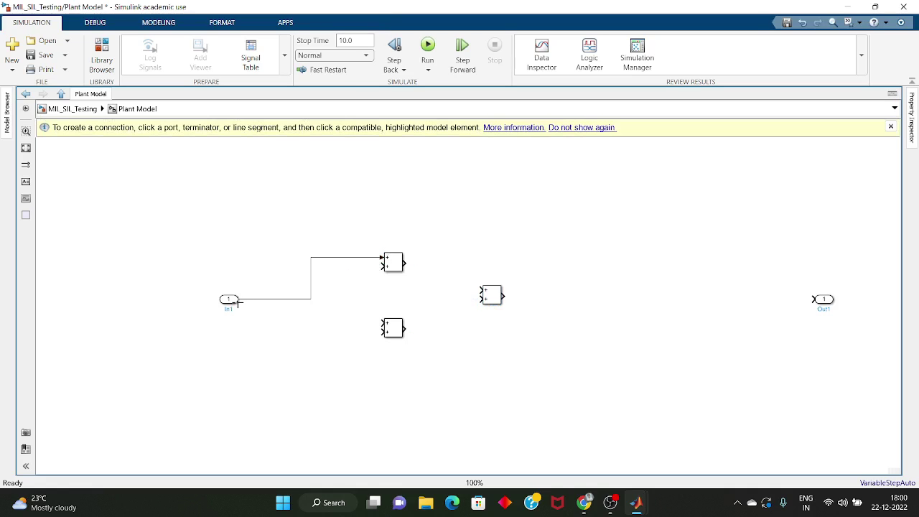
click(383, 266)
click(383, 324)
click(361, 260)
click(382, 332)
click(361, 321)
Step: Connect both stacked Add outputs to the third Add block, and link its output to Out1 placed closer to it
click(405, 263)
click(481, 290)
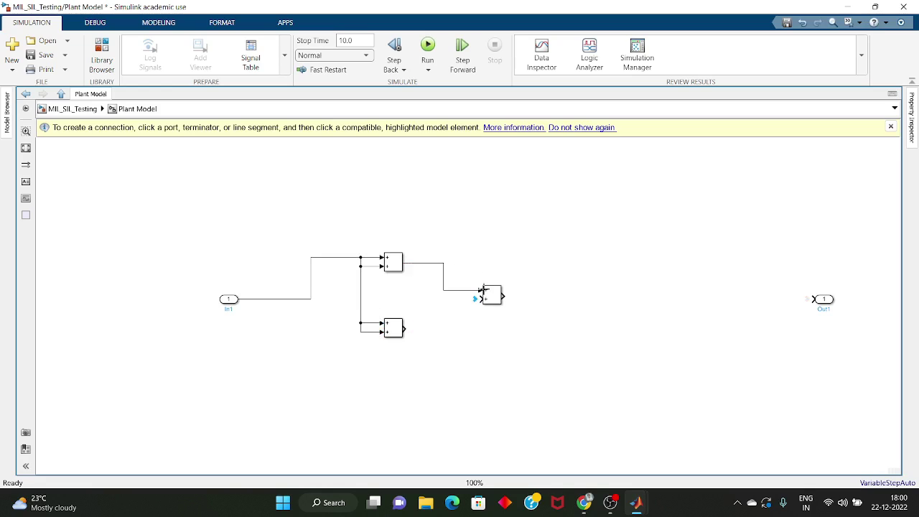
click(405, 328)
click(480, 299)
mouse_move(505, 296)
mouse_down()
mouse_move(862, 298)
mouse_move(621, 297)
mouse_up()
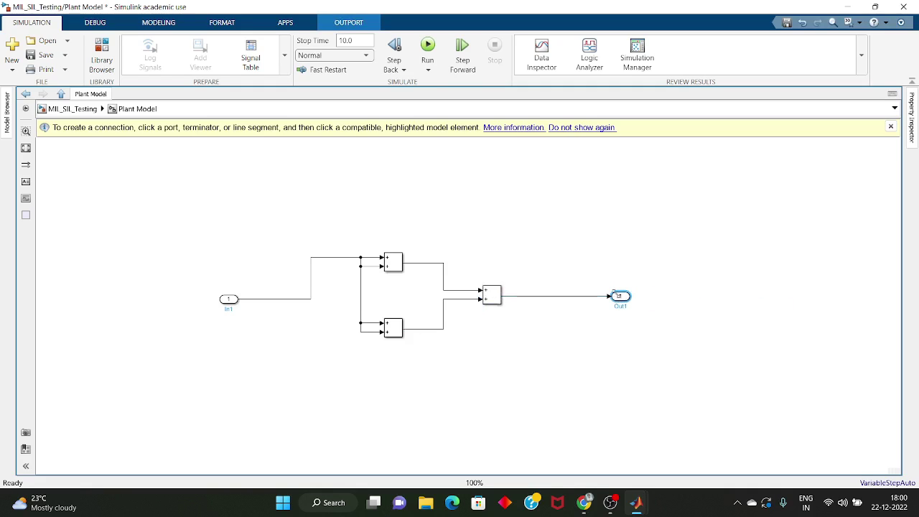
Step: Inside the Controller Model subsystem, move In1 and Out1 far apart and delete the line connecting them
click(72, 109)
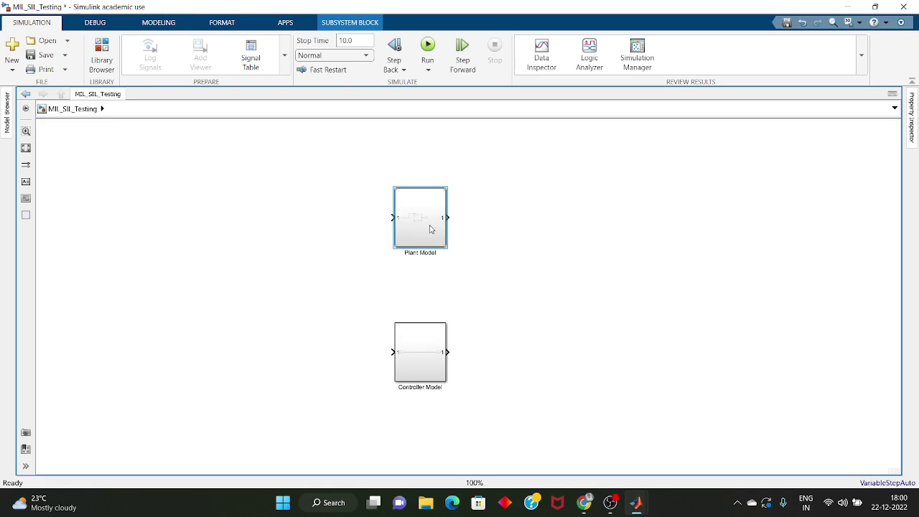
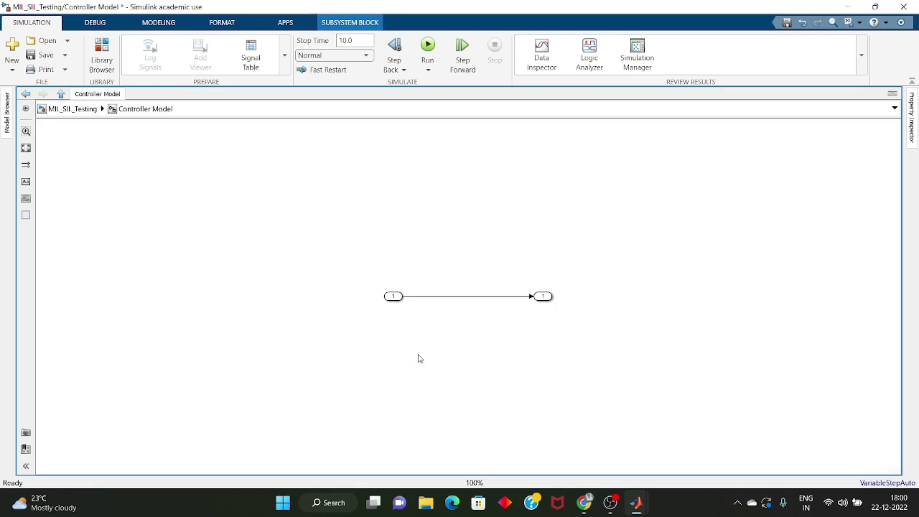
click(395, 298)
drag(394, 301, 239, 302)
drag(551, 302, 758, 301)
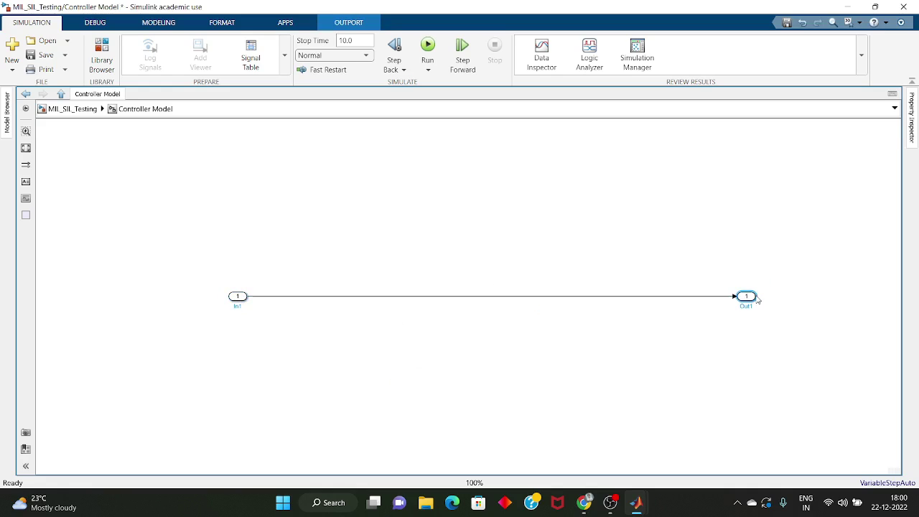
double_click(507, 260)
click(400, 303)
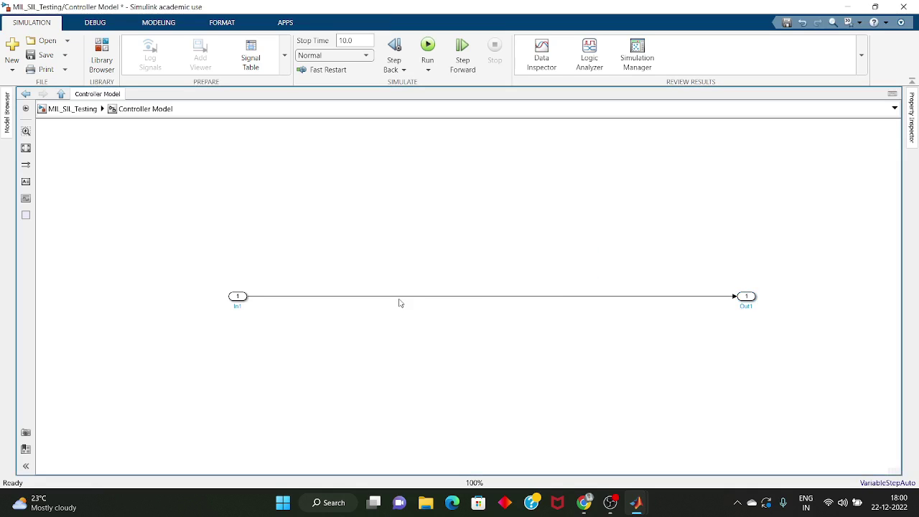
click(404, 297)
key(Delete)
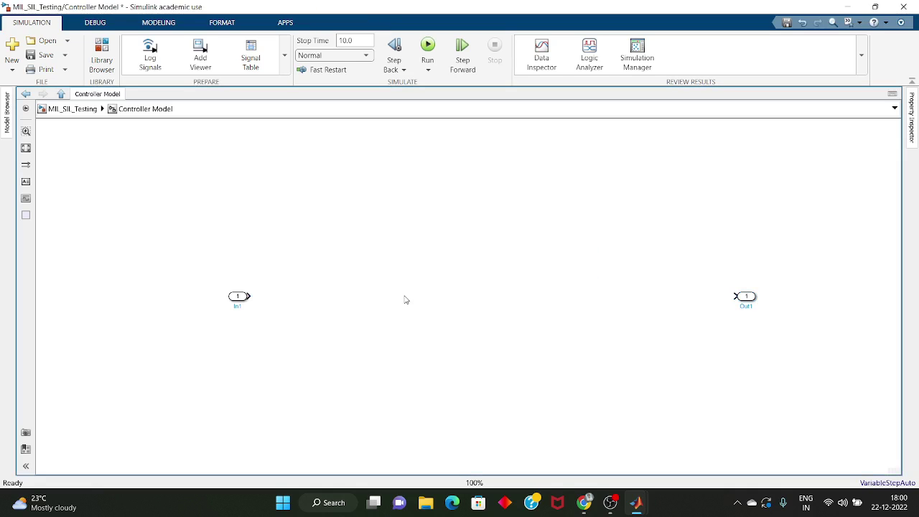
Step: Add a Switch block between In1 and Out1 in the Controller Model subsystem
double_click(404, 297)
text(sw)
key(Return)
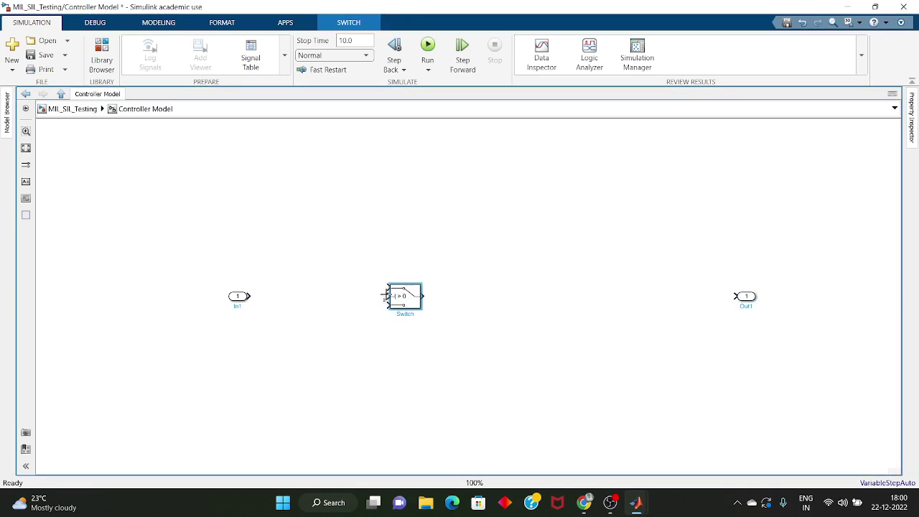
Step: Connect In1 to the Switch's middle input and feed its upper input from a new Constant block with value 20
drag(388, 297, 251, 296)
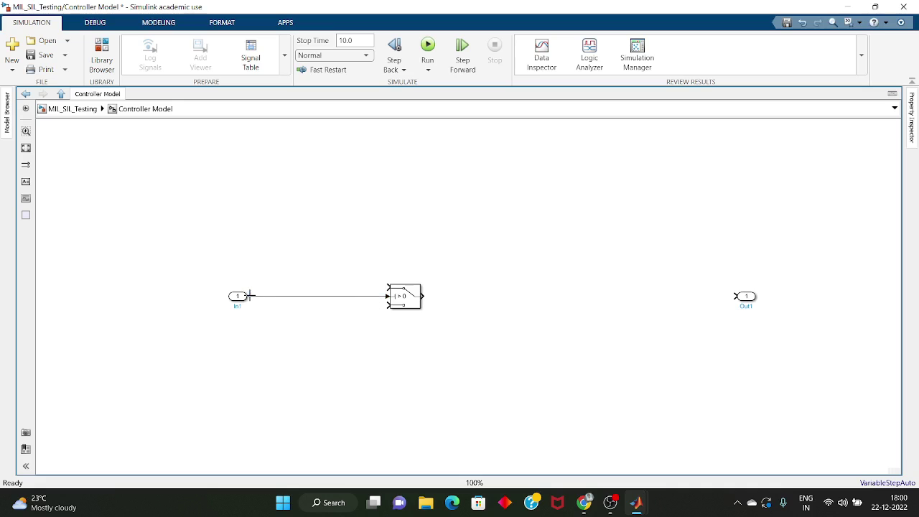
double_click(326, 248)
text(co)
key(Return)
drag(338, 246, 393, 287)
click(328, 245)
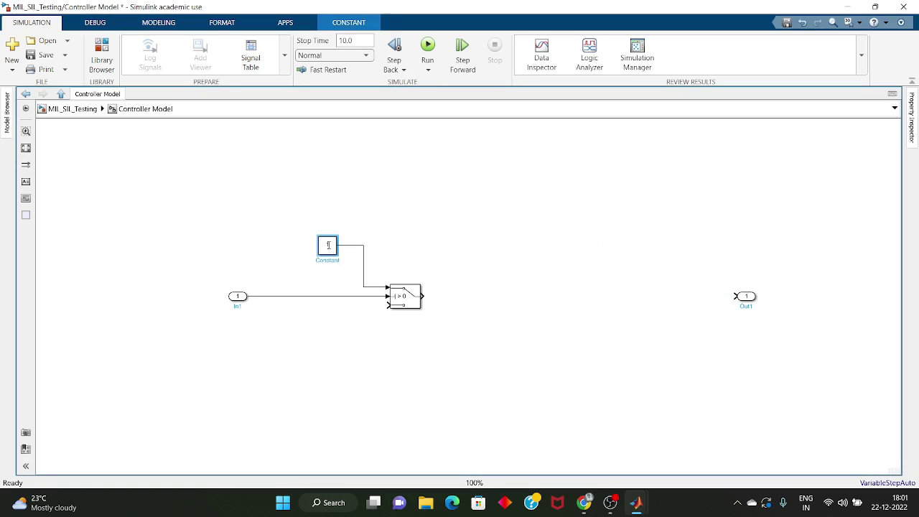
double_click(328, 245)
text(20)
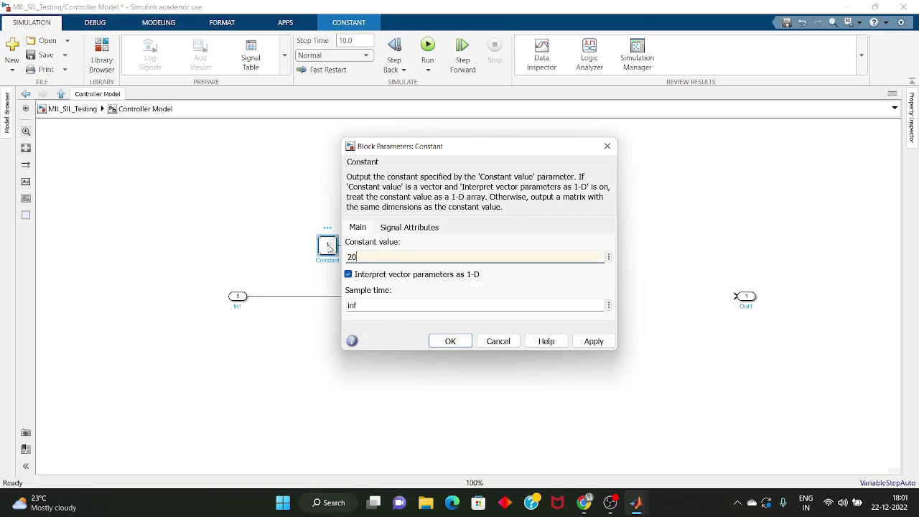
key(Return)
Step: Copy the Constant to feed the Switch's lower input with value -30, and connect the Switch output to Out1 placed closer
drag(328, 247, 395, 302)
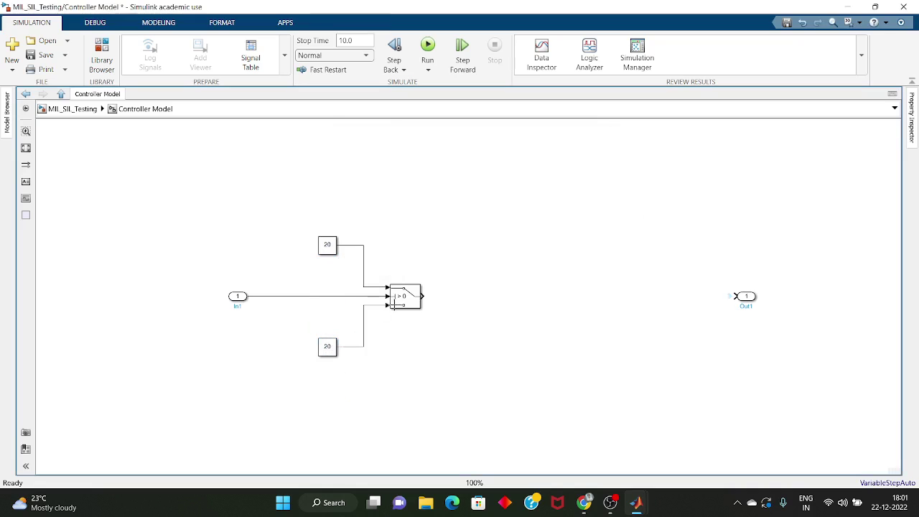
double_click(328, 347)
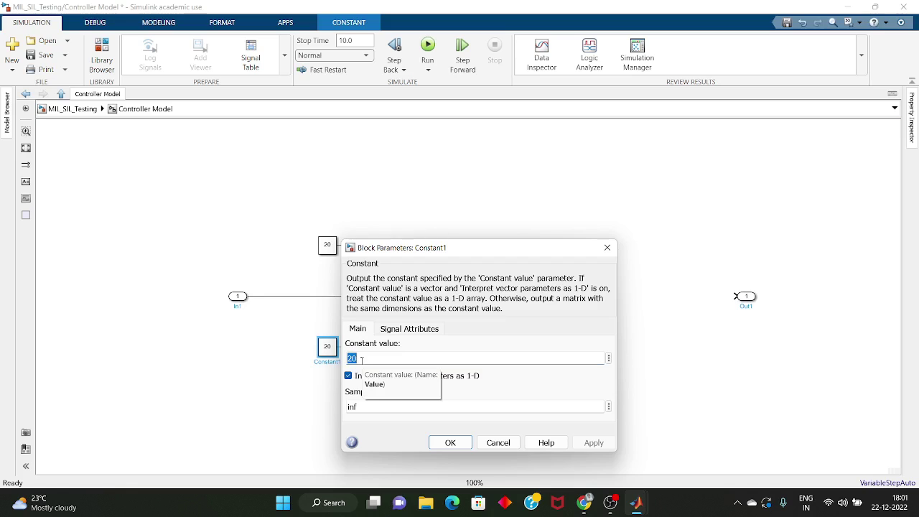
text(-30)
key(Return)
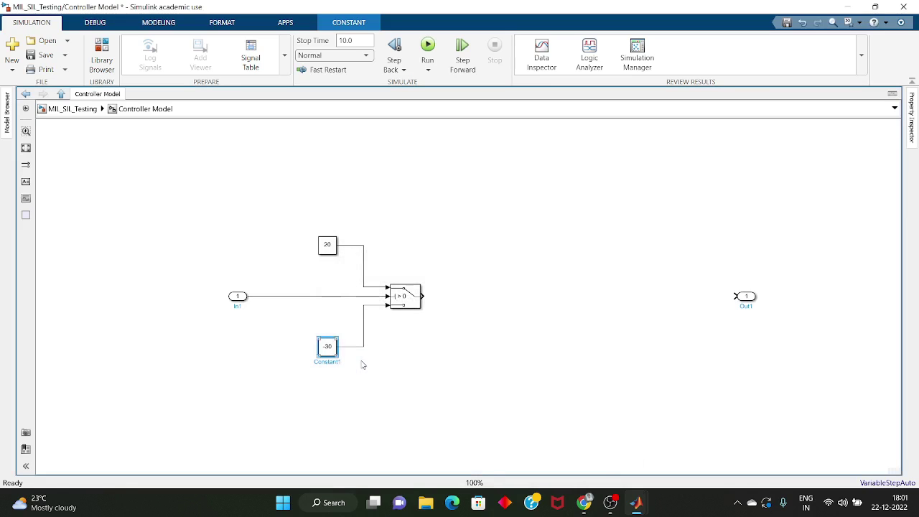
mouse_move(424, 296)
mouse_down()
mouse_move(735, 296)
mouse_move(557, 298)
mouse_up()
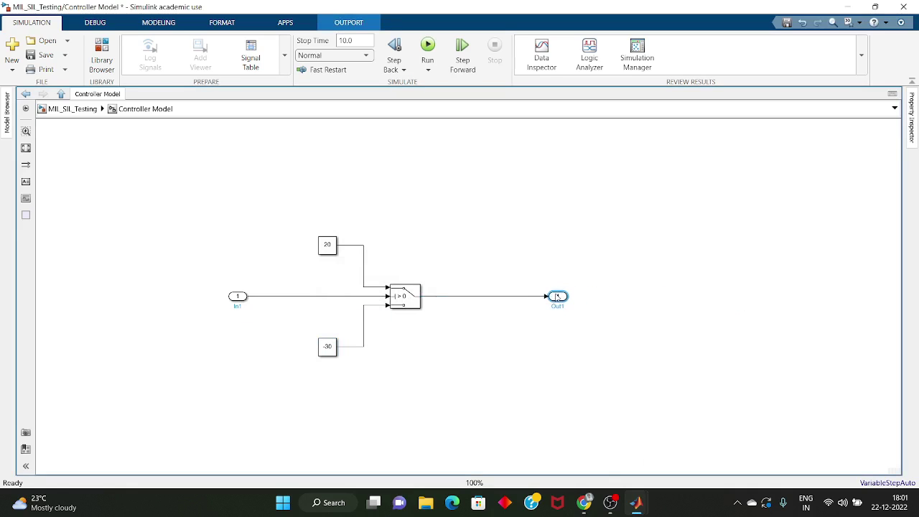
Step: Return to the top-level model and connect a new Constant block with value 4 to the Controller Model input
click(96, 109)
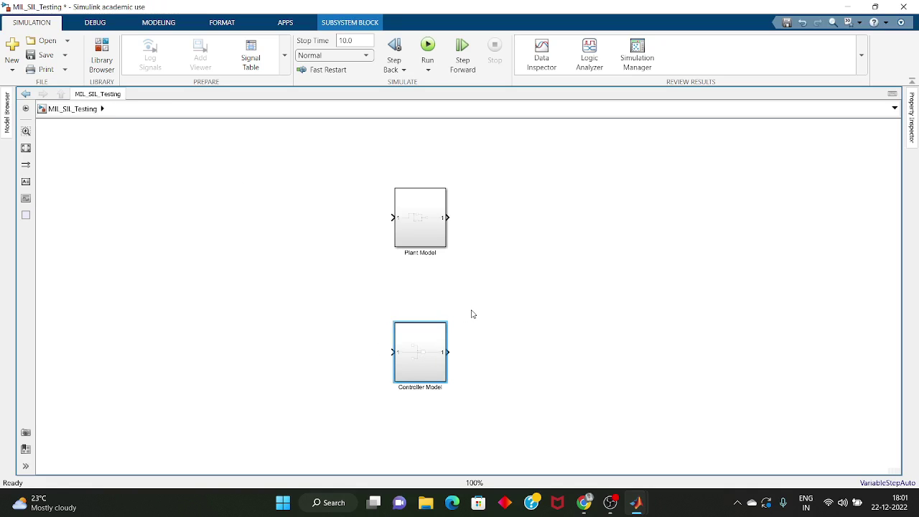
click(415, 353)
click(415, 353)
double_click(344, 358)
text(cons)
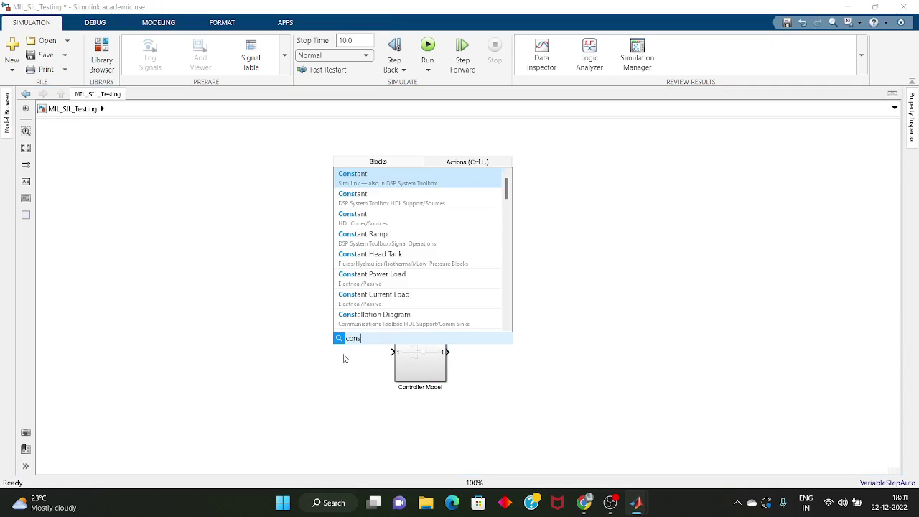
key(Return)
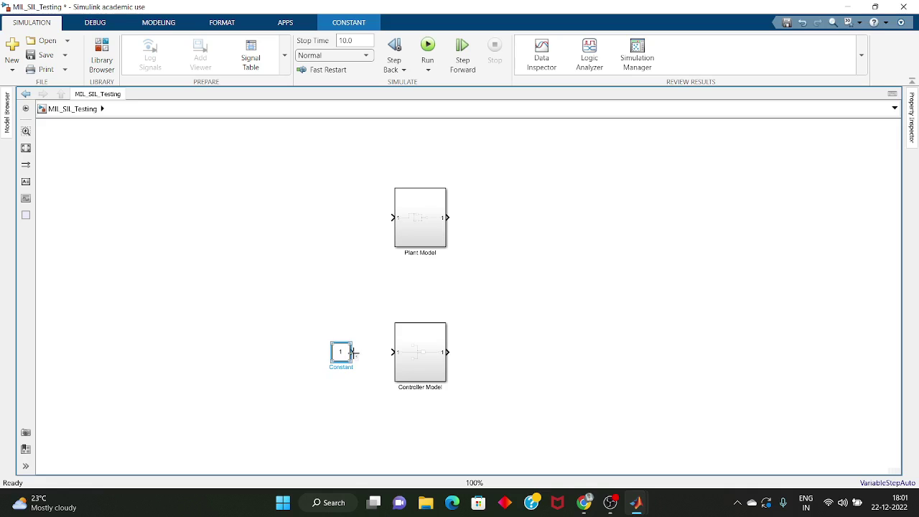
drag(353, 351, 416, 345)
double_click(341, 351)
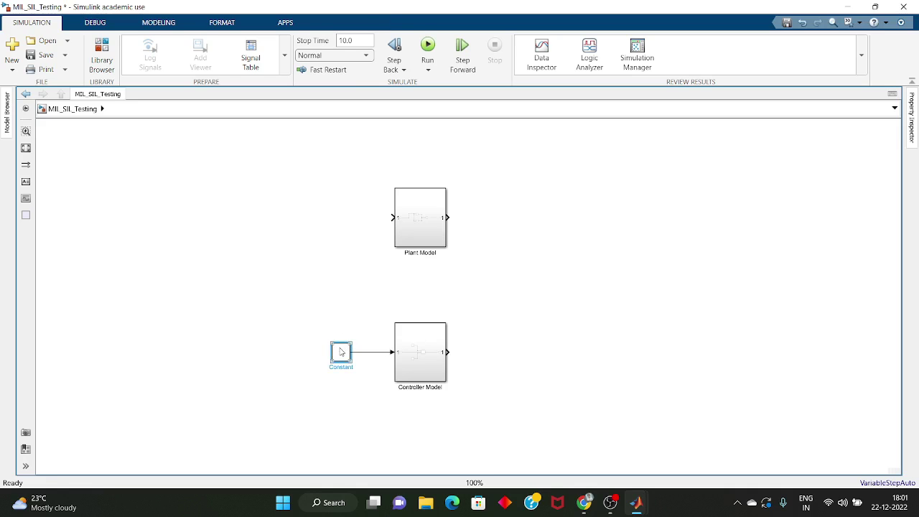
text(4)
key(Return)
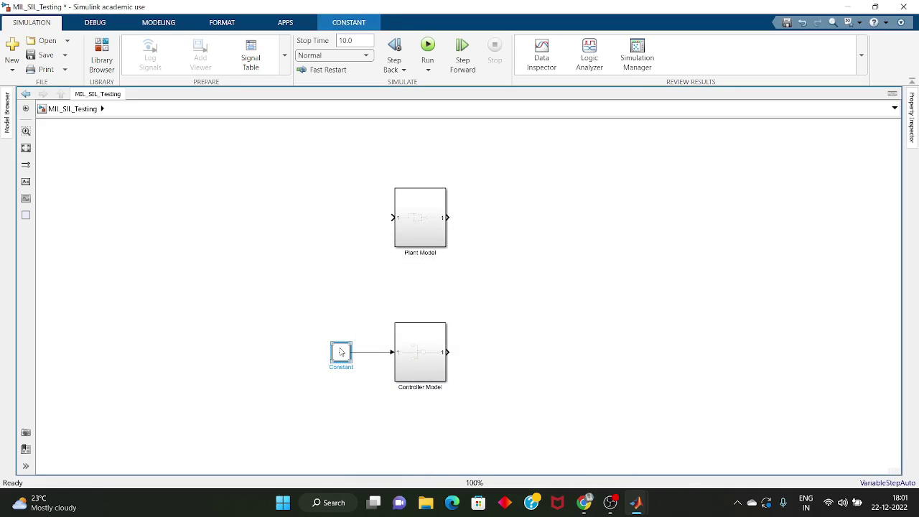
Step: Connect the Controller Model output to the Plant Model input, and attach a new Output block to the Plant Model output
drag(447, 352, 392, 217)
double_click(513, 213)
text(i)
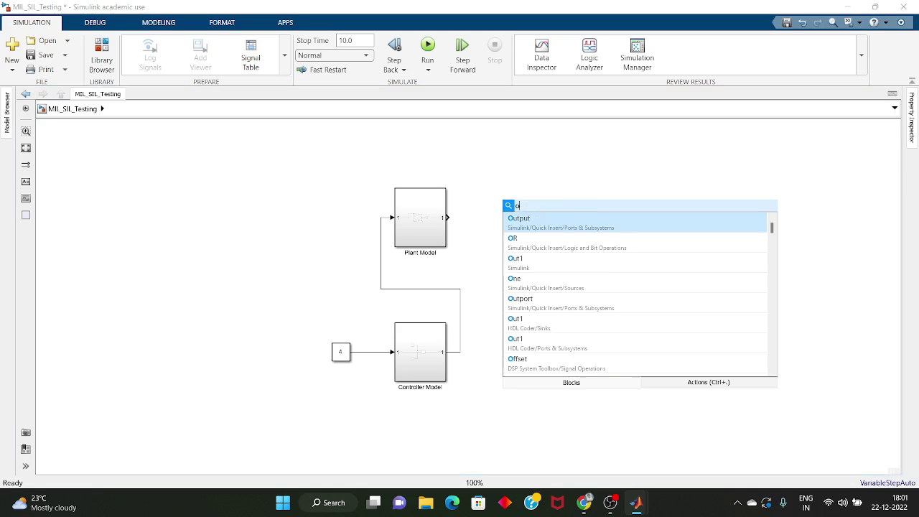
key(Return)
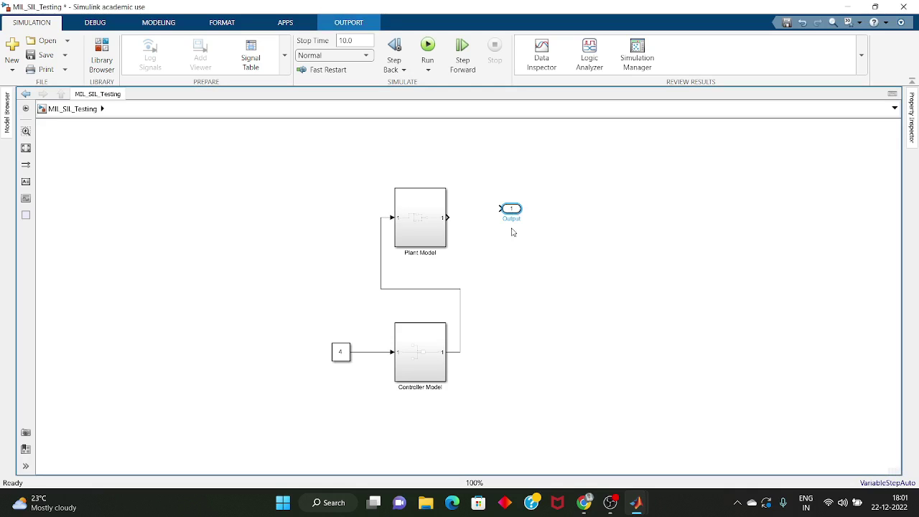
drag(514, 216, 505, 219)
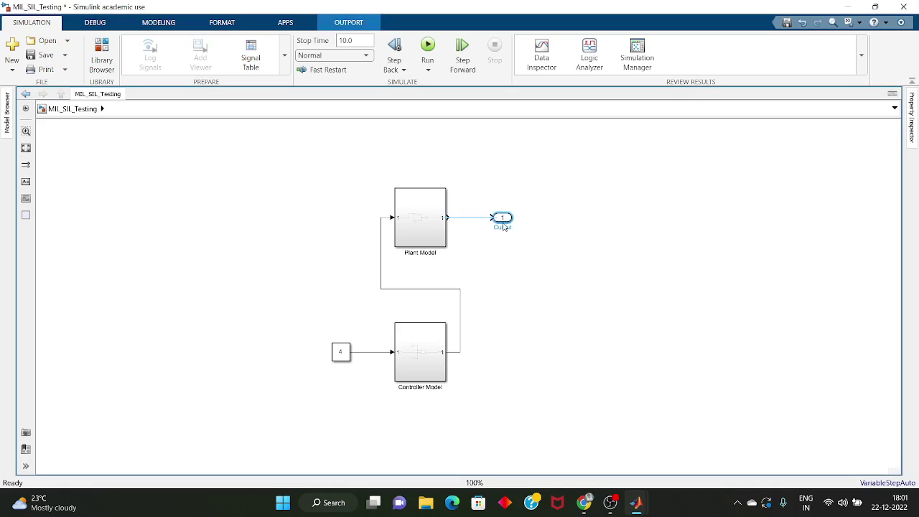
Step: Add a Display block above the Output block and branch it off the Plant Model output line
double_click(509, 193)
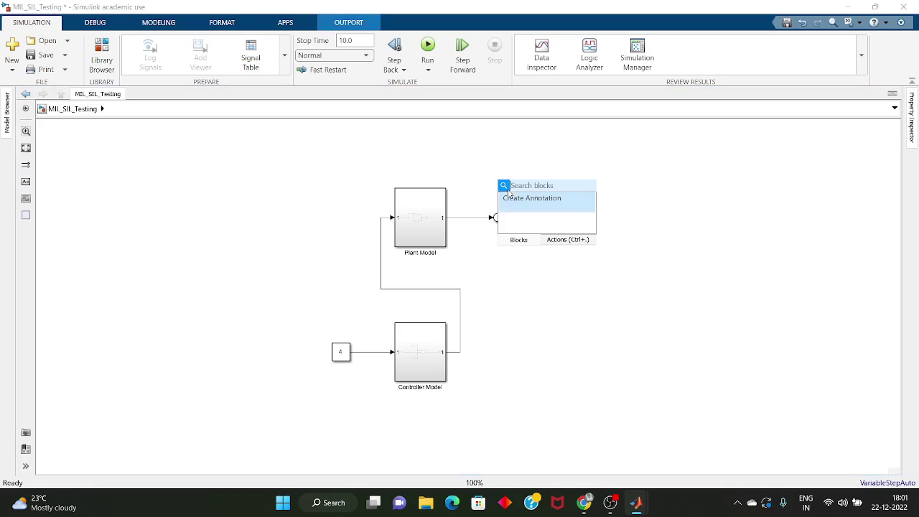
text(dis)
key(Return)
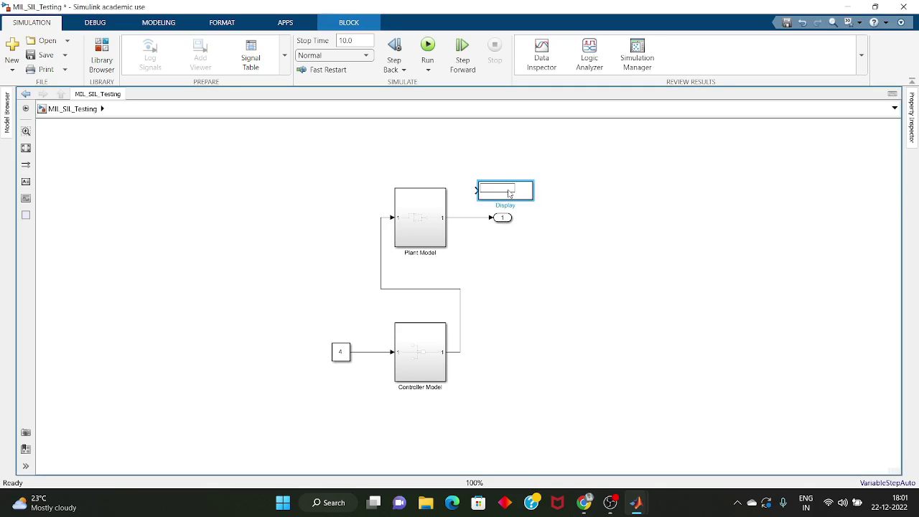
mouse_move(513, 189)
mouse_down()
mouse_move(527, 176)
mouse_move(488, 179)
mouse_move(460, 217)
mouse_up()
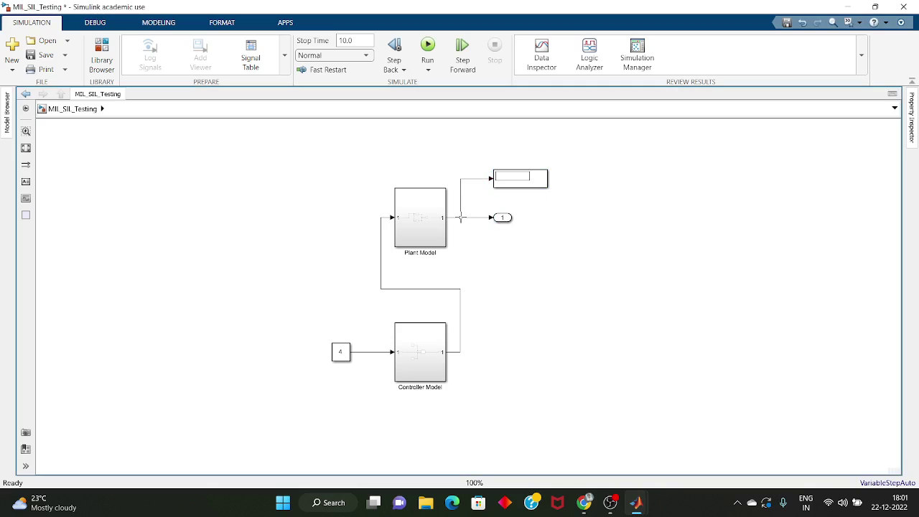
Step: Enable signal logging on the Plant Model output line
click(471, 217)
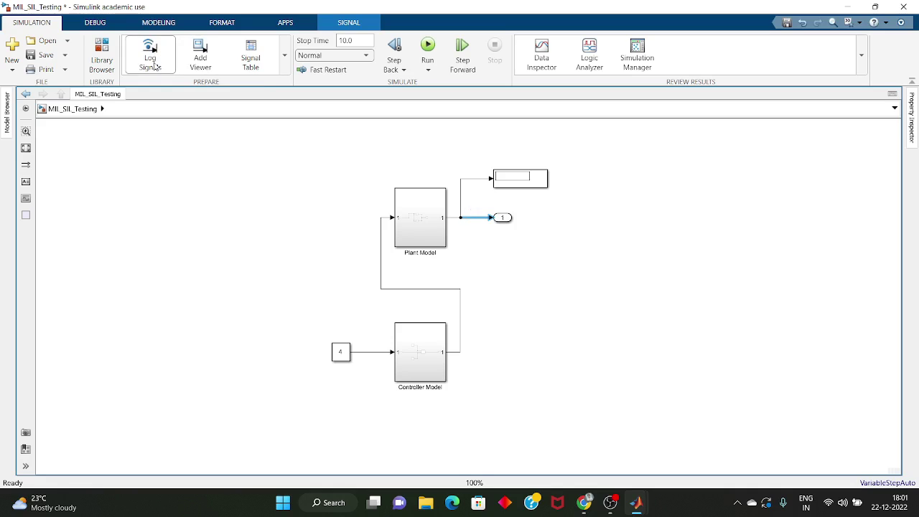
click(150, 54)
click(236, 229)
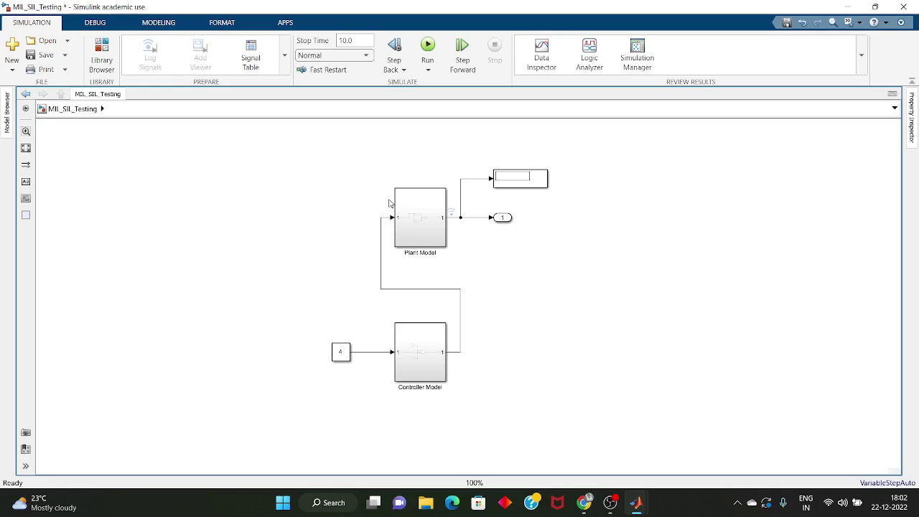
click(415, 211)
click(416, 346)
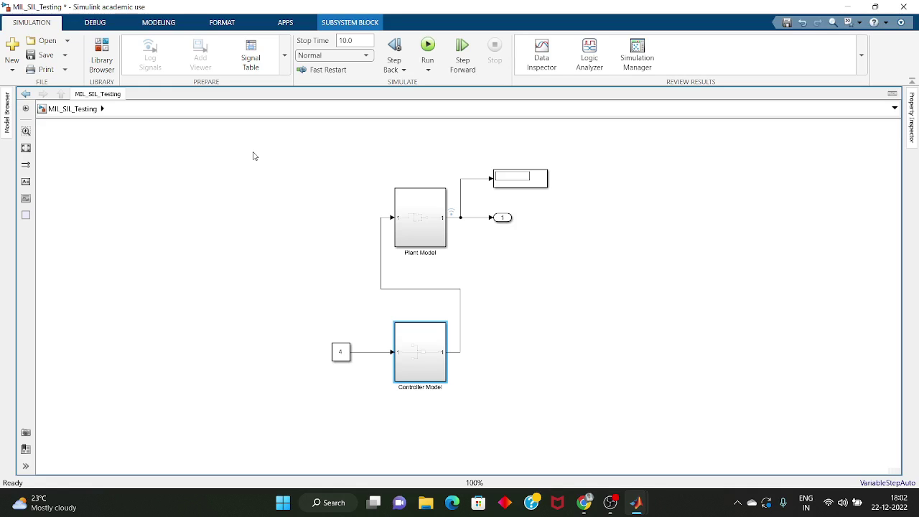
Step: Open the model's configuration parameters and set the solver type to Fixed-step
click(137, 25)
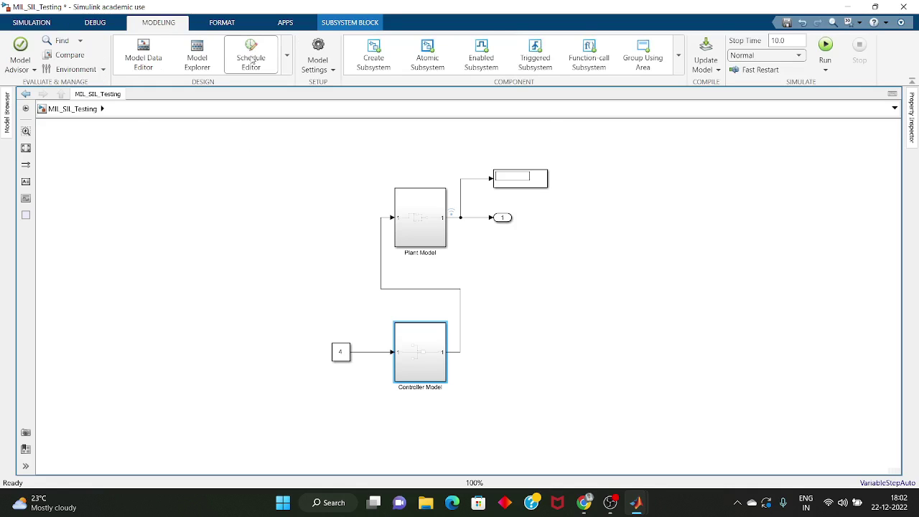
click(324, 59)
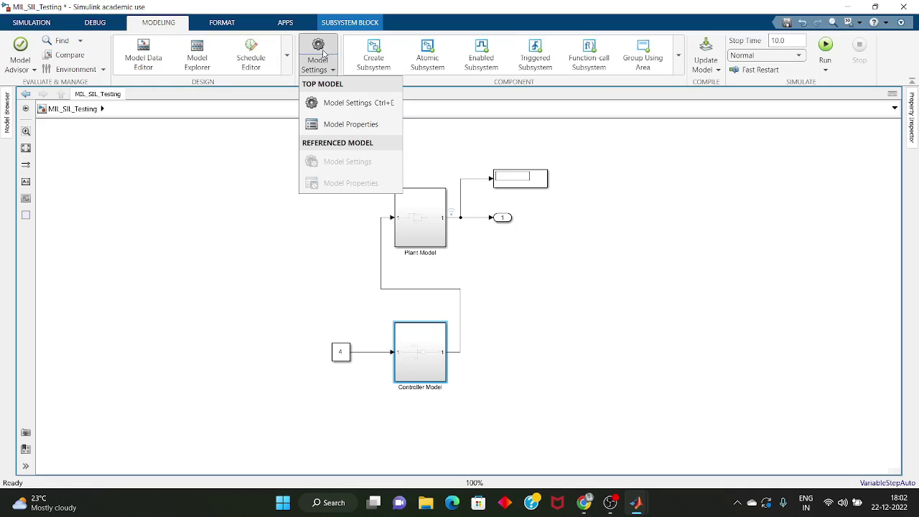
click(316, 102)
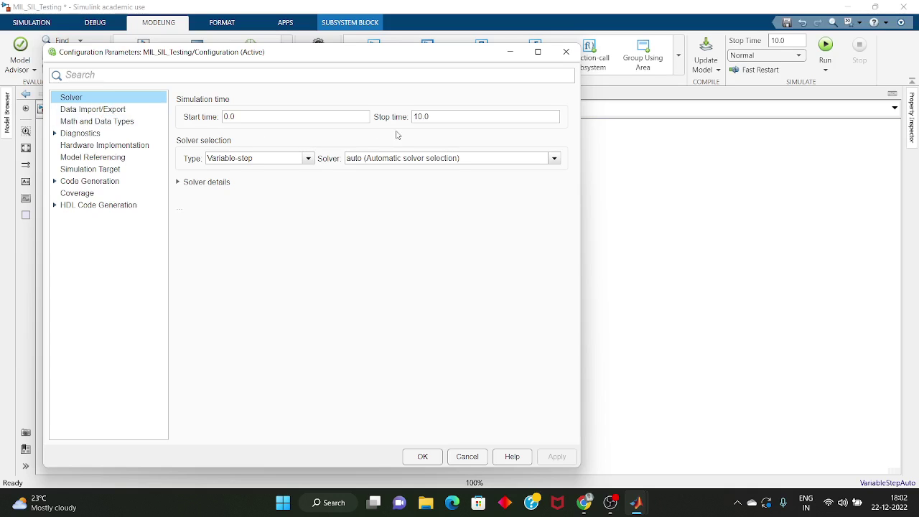
click(308, 158)
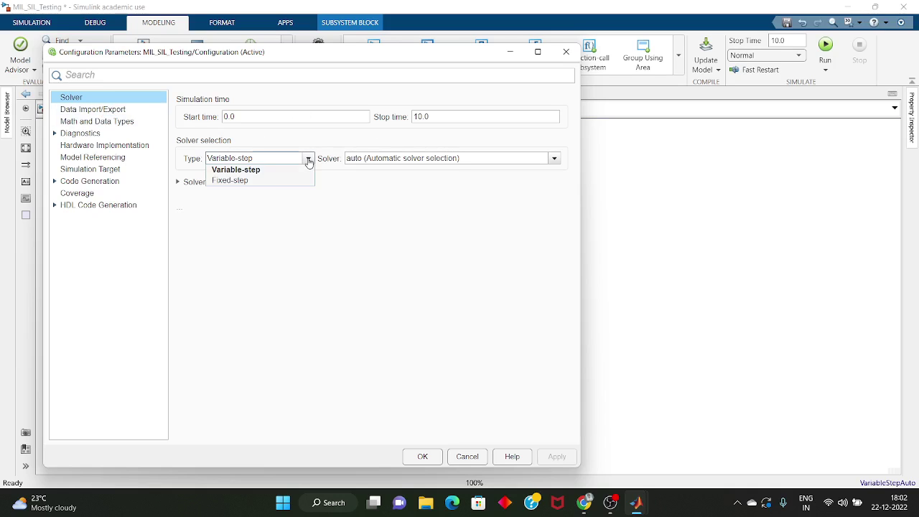
click(272, 181)
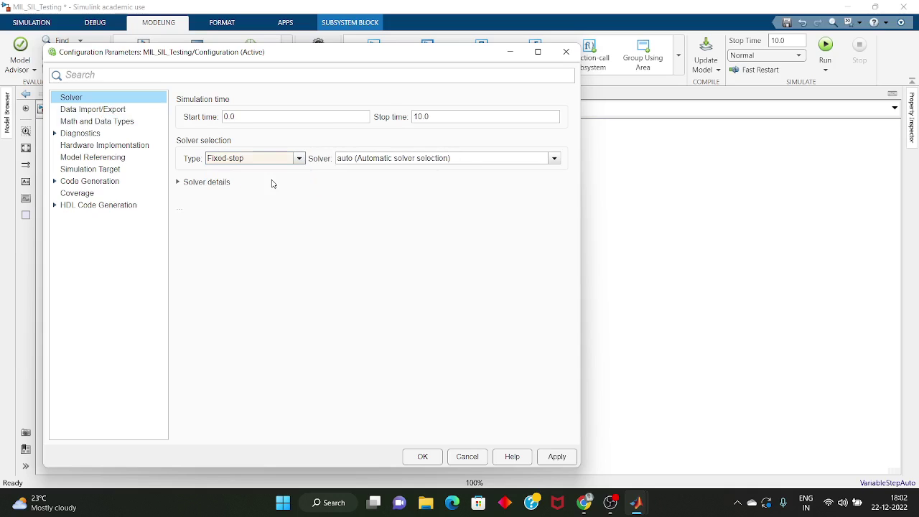
Step: Set the fixed-step size to 0.1, choose the discrete (no continuous states) solver, and apply the settings
click(178, 183)
double_click(431, 209)
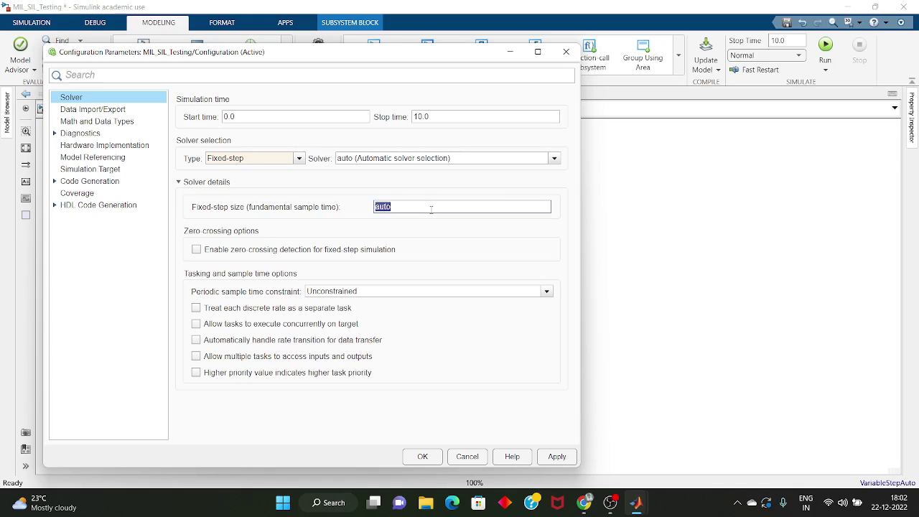
text(0.1)
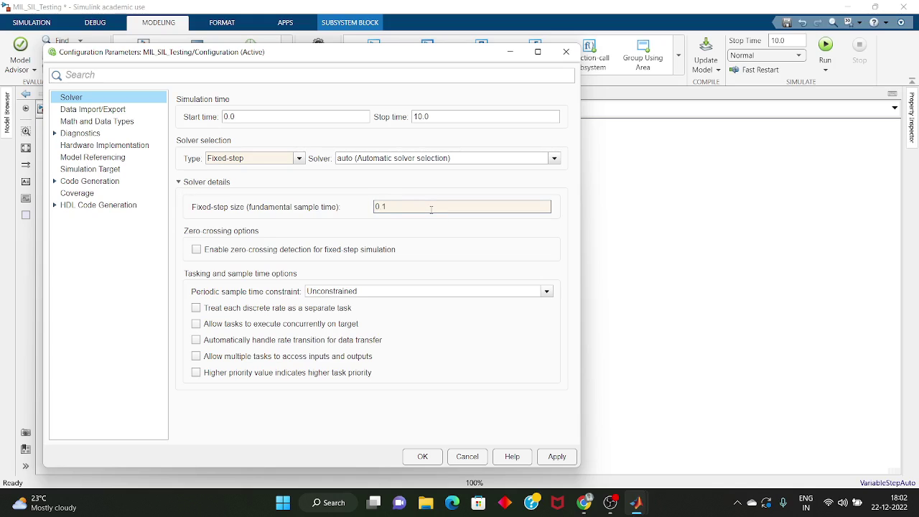
click(554, 159)
click(556, 159)
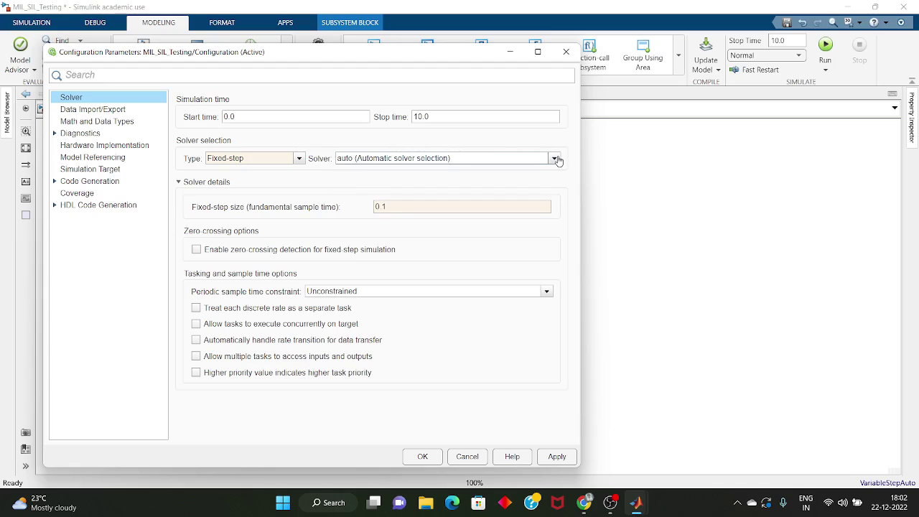
click(557, 159)
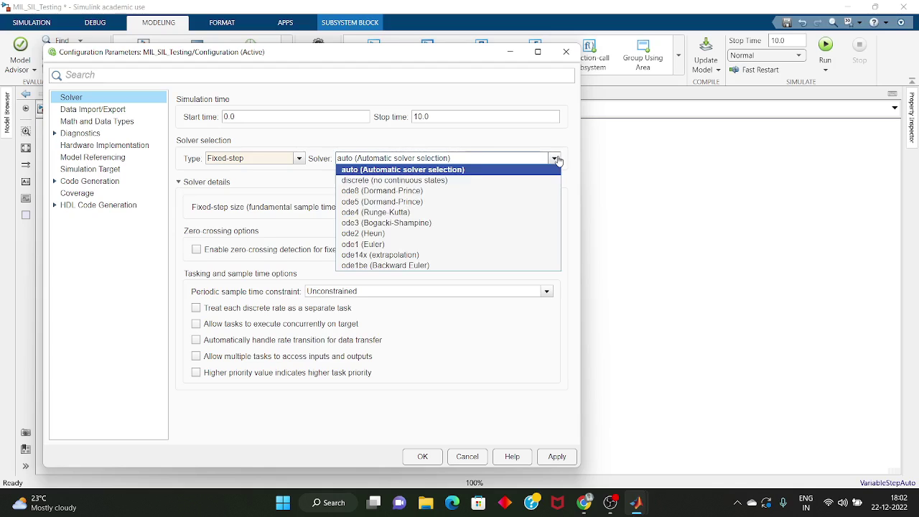
click(477, 181)
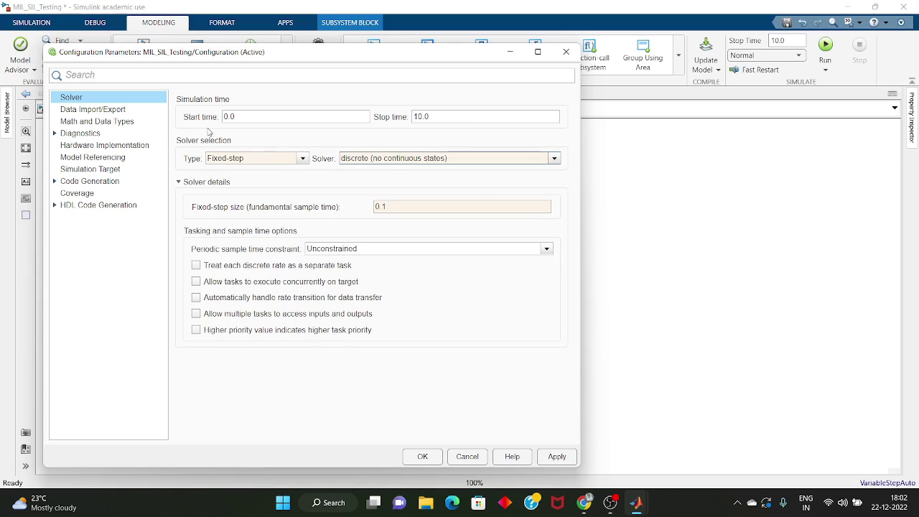
click(557, 458)
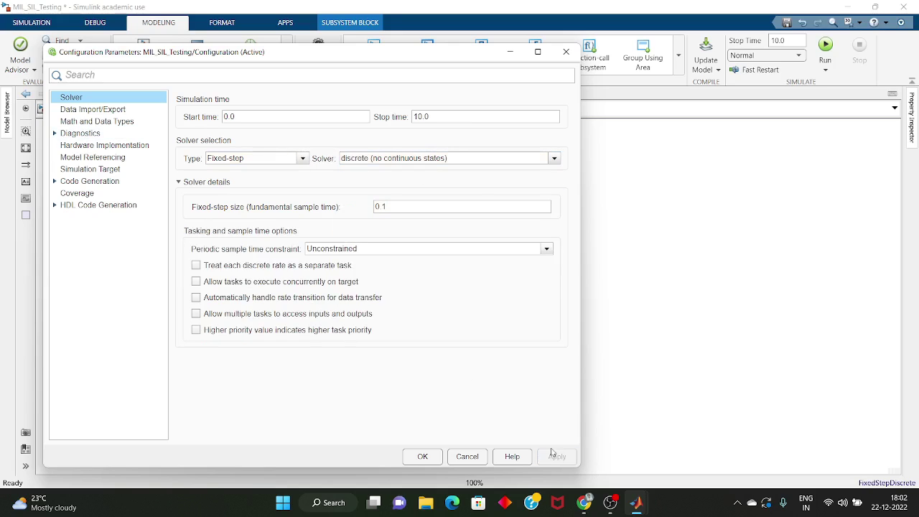
Step: In the Data Import/Export settings, rename the saved Time variable to MIL_tout
click(93, 110)
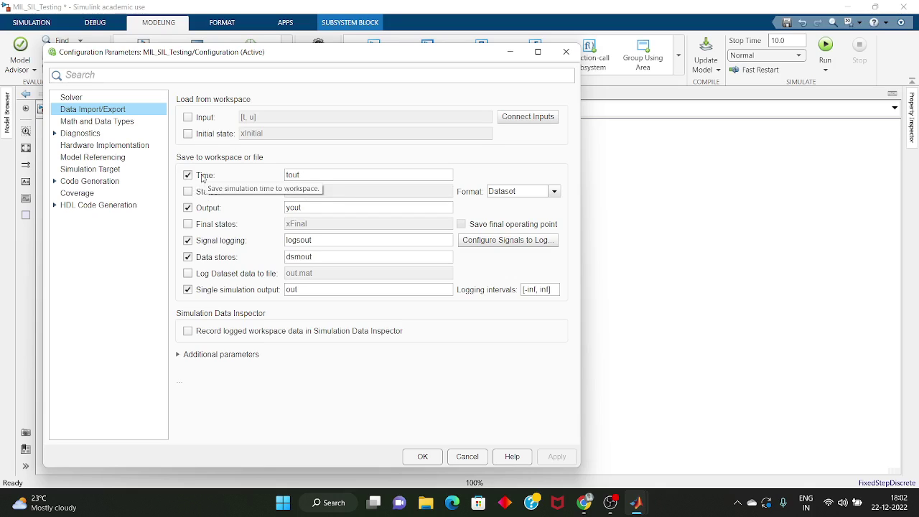
double_click(291, 175)
click(287, 175)
text(MIL_)
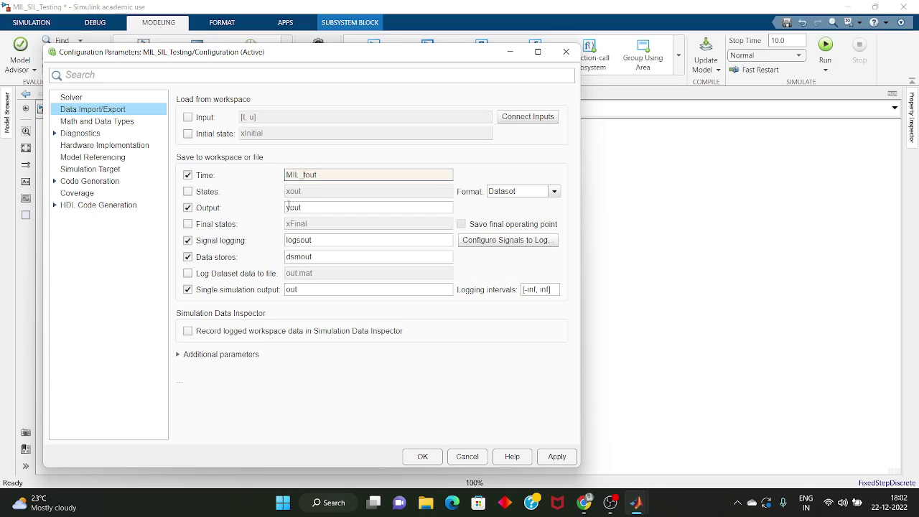
Step: Rename the saved Output variable to MIL_yout and the single simulation output variable to MIL_out
double_click(289, 207)
click(287, 207)
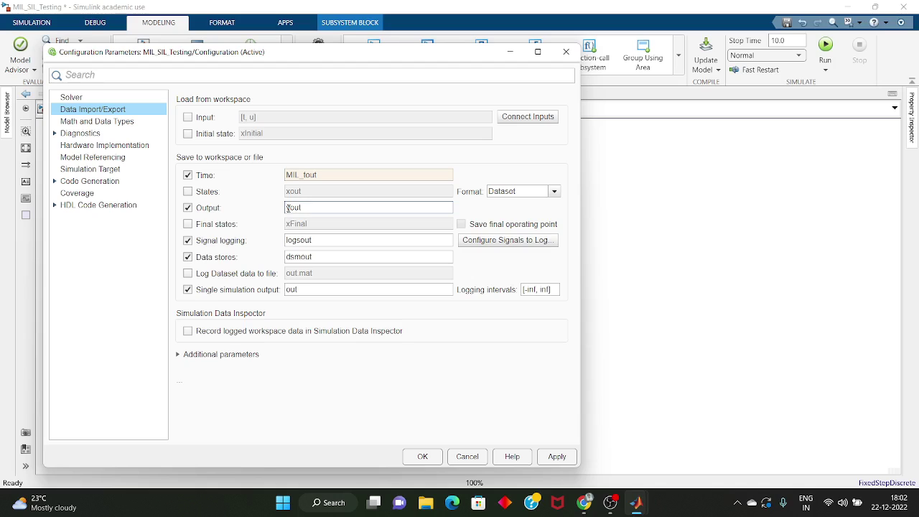
text(MIL_)
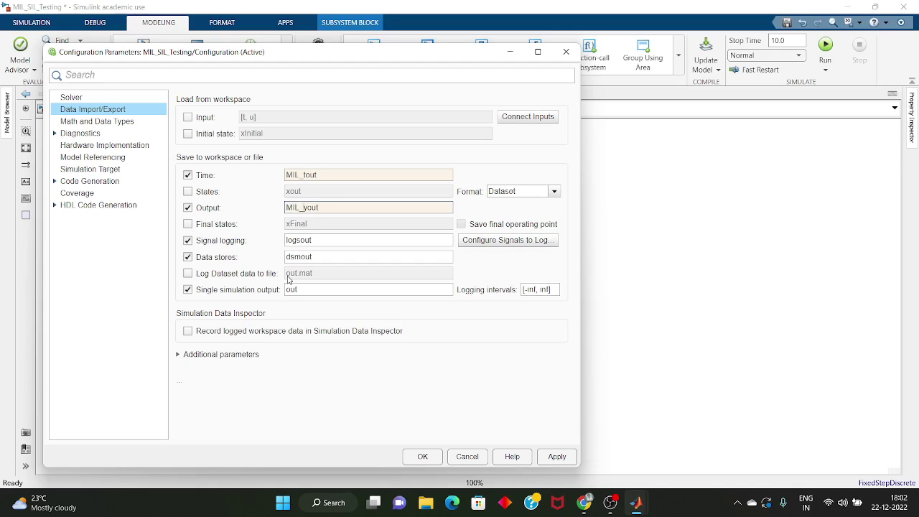
double_click(287, 290)
click(288, 290)
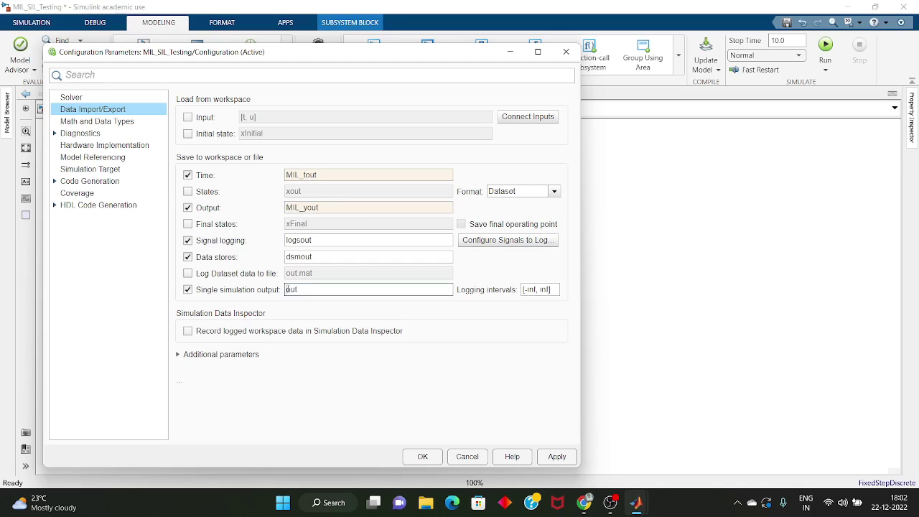
text(MIL_)
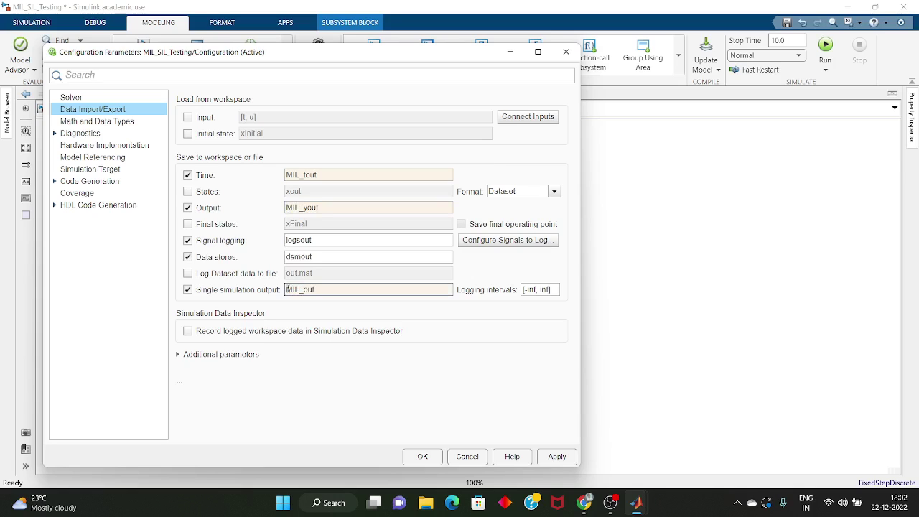
Step: In the Hardware Implementation settings, set the device vendor to Atmel and the device type to AVR (32-bit)
click(107, 147)
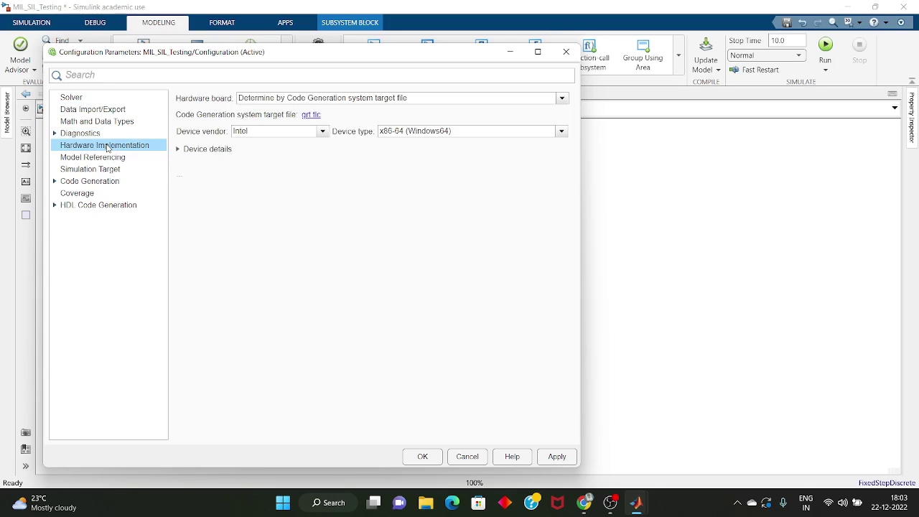
click(322, 132)
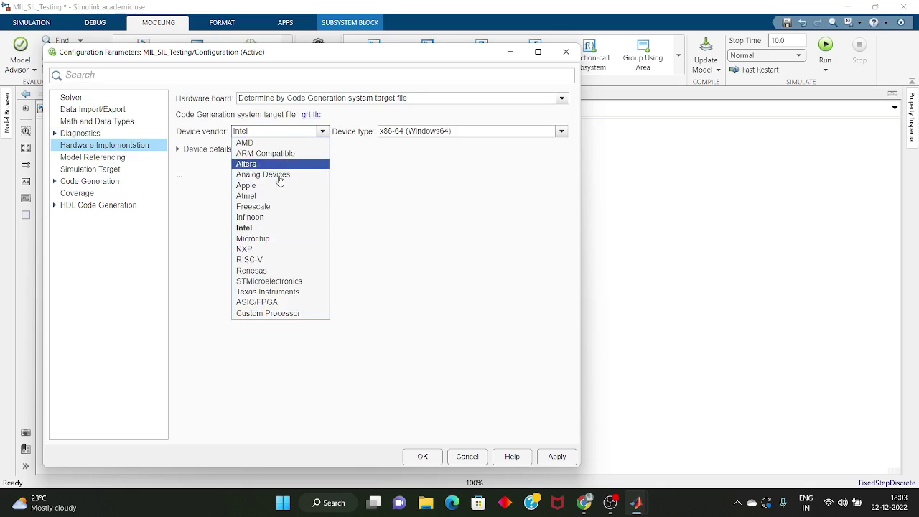
click(272, 196)
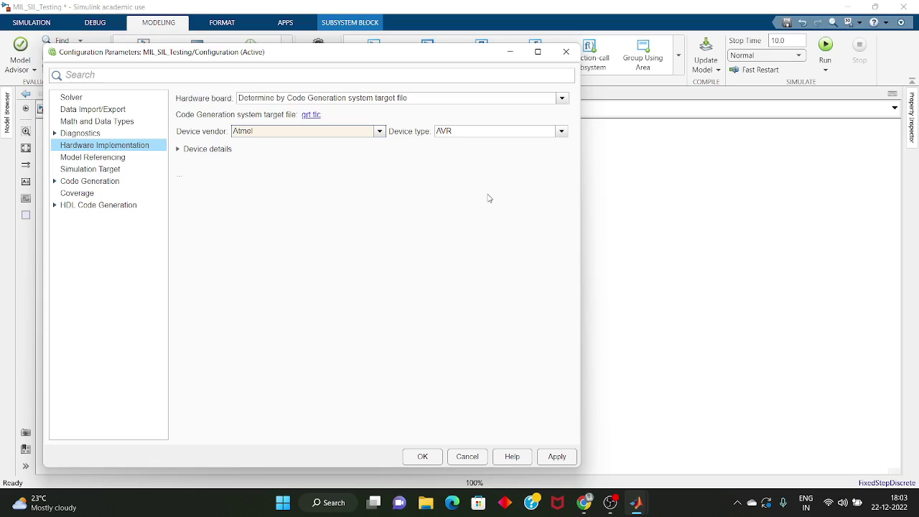
click(561, 132)
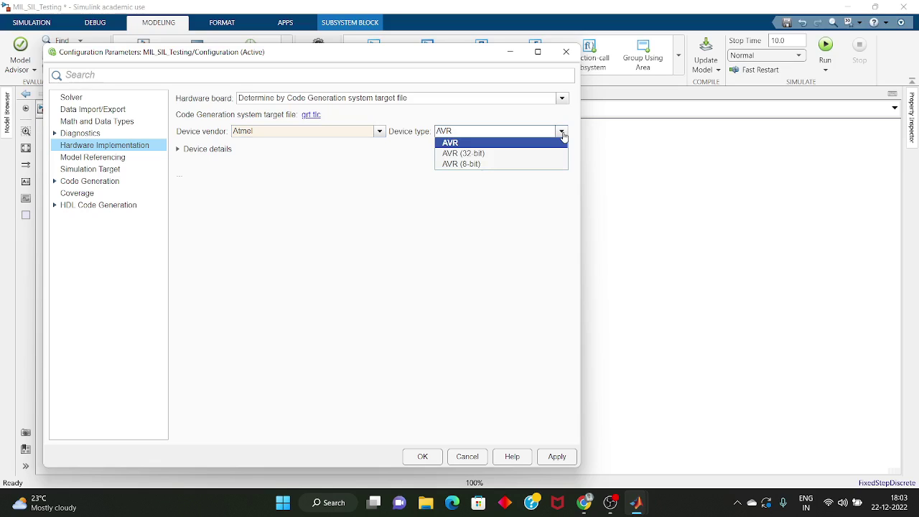
click(523, 154)
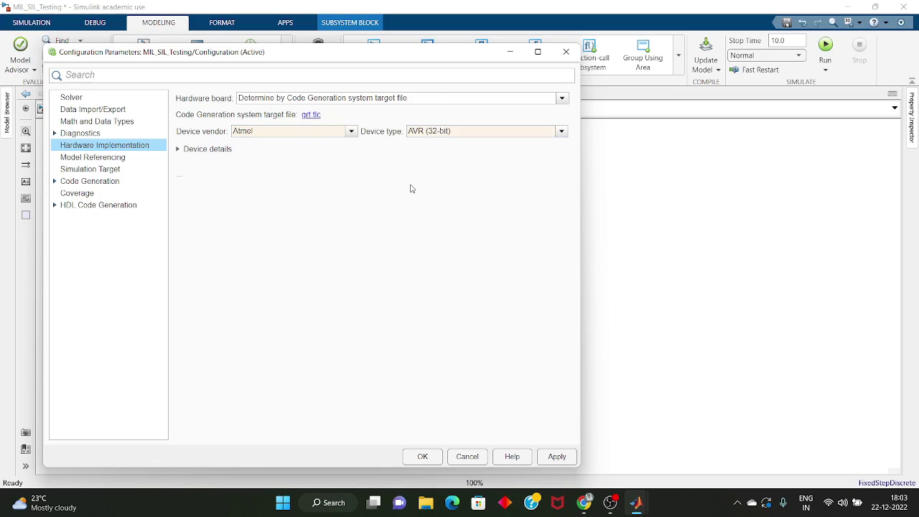
Step: Choose the Embedded Coder target ert.tlc as the code generation system target file and accept the configuration parameters
click(113, 184)
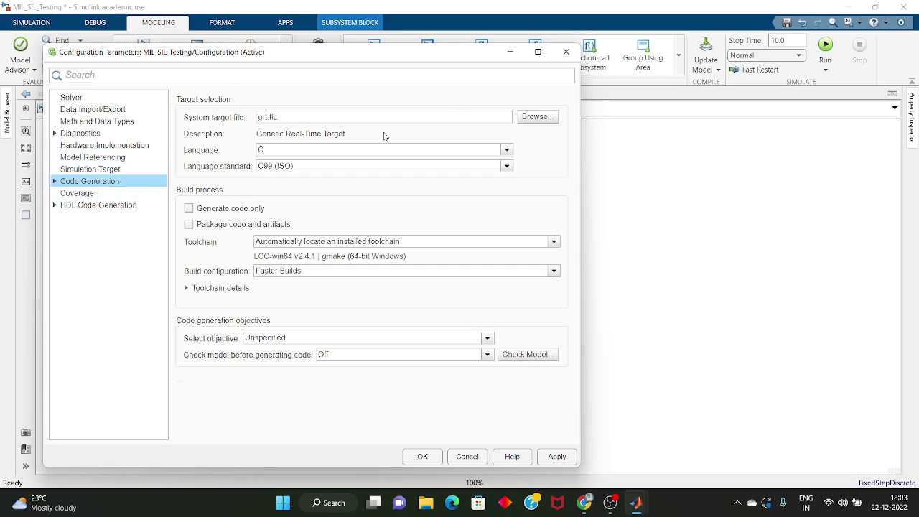
click(538, 117)
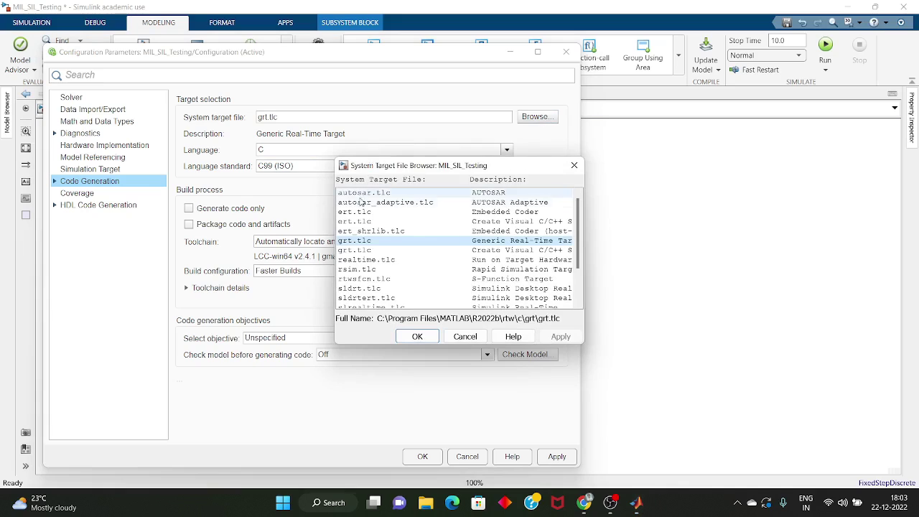
click(363, 212)
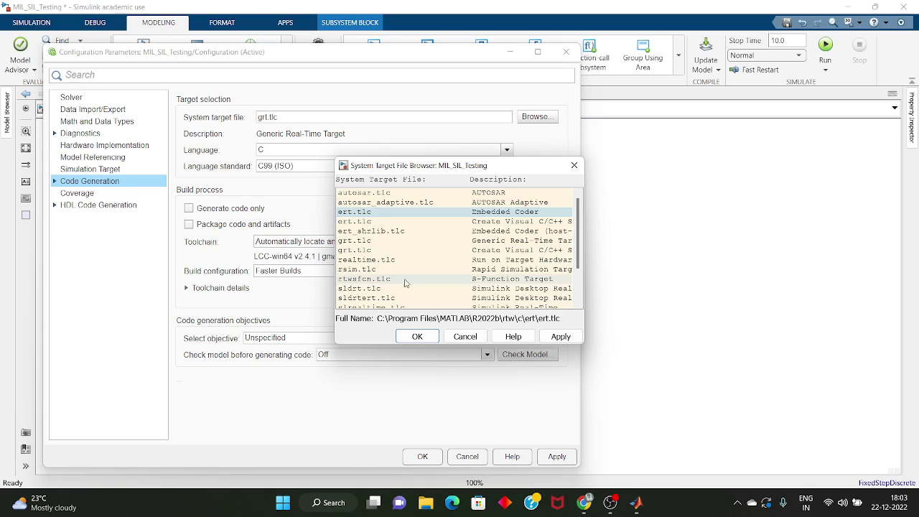
click(417, 336)
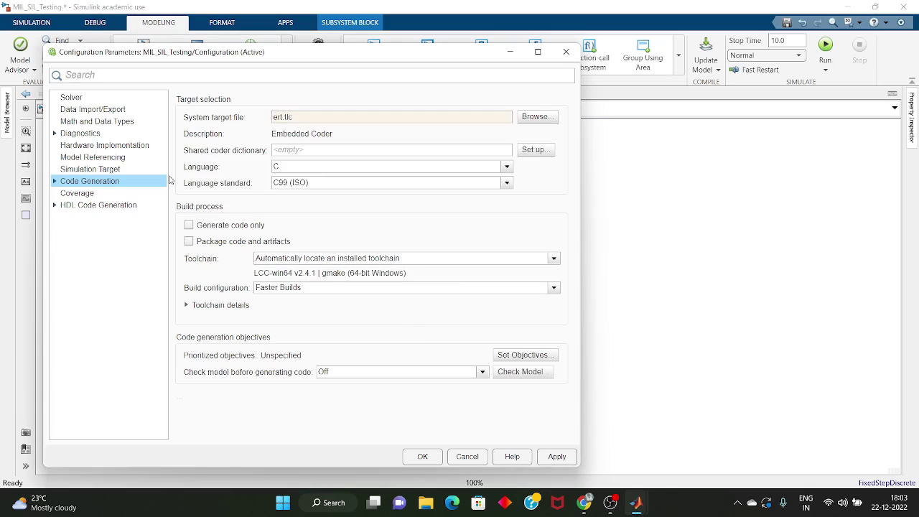
click(94, 195)
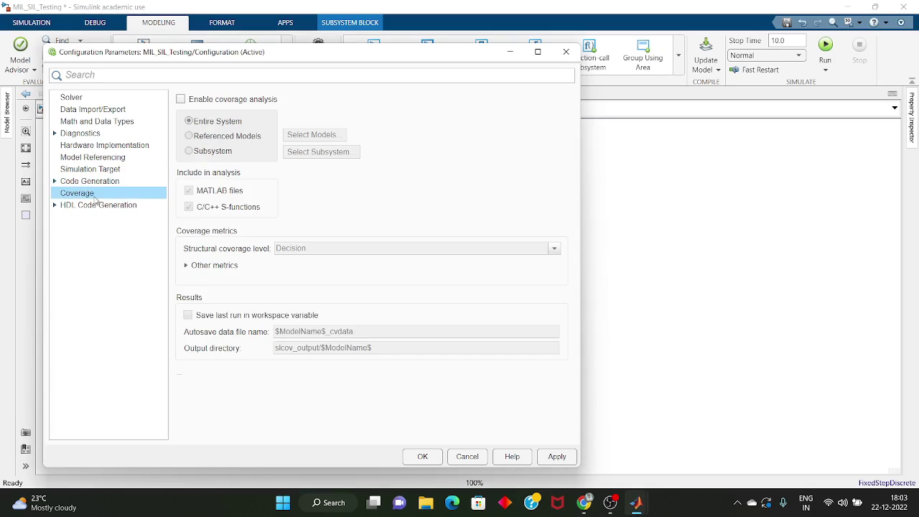
click(105, 184)
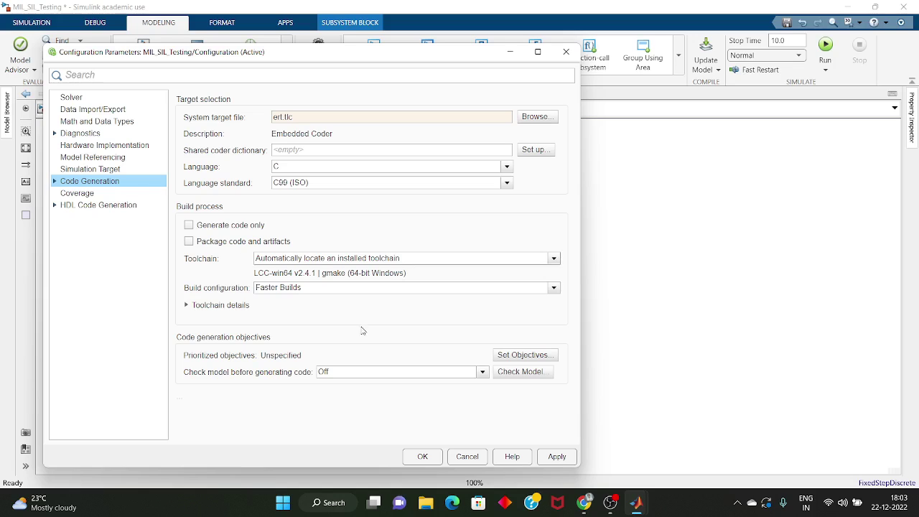
click(424, 458)
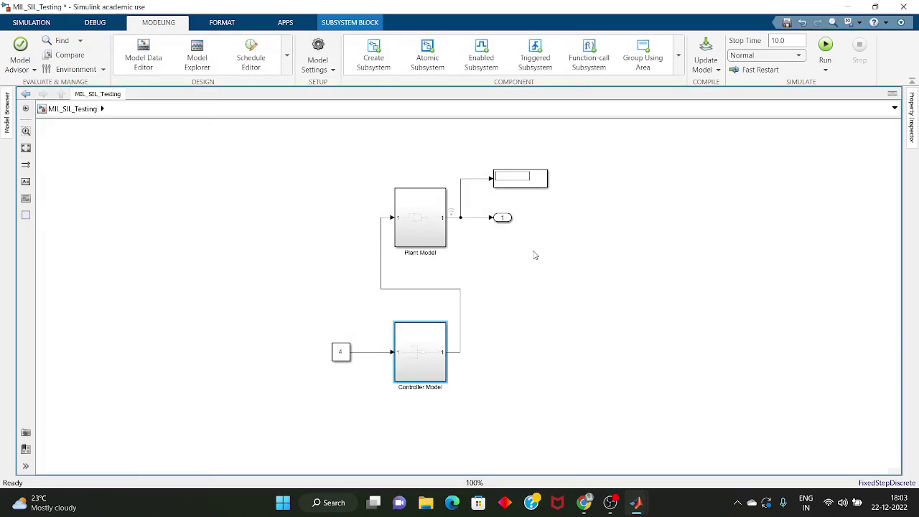
Step: Run the MIL_SIL_Testing model in Normal simulation mode with the plant and controller subsystems
click(535, 255)
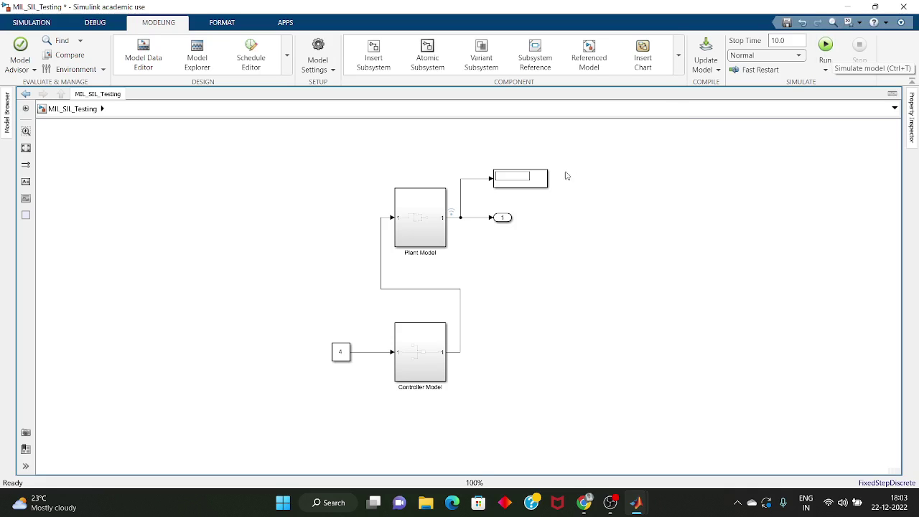
click(411, 212)
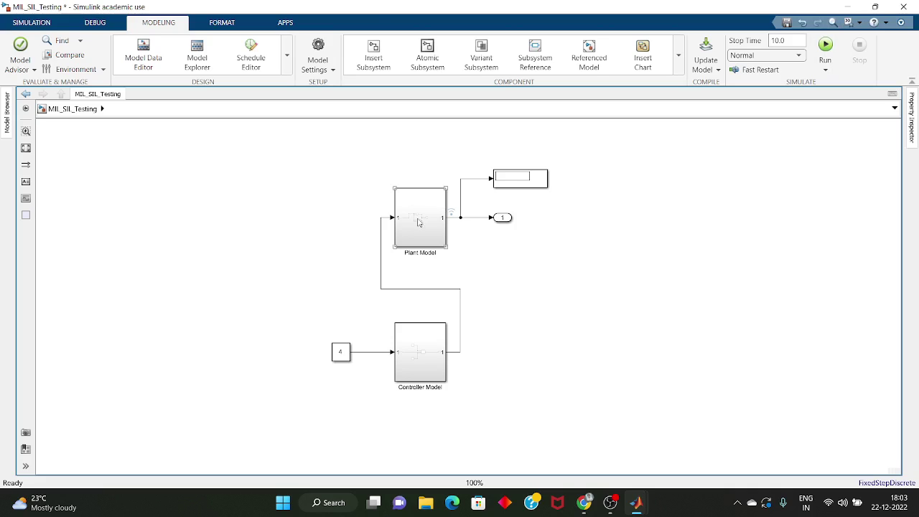
click(419, 223)
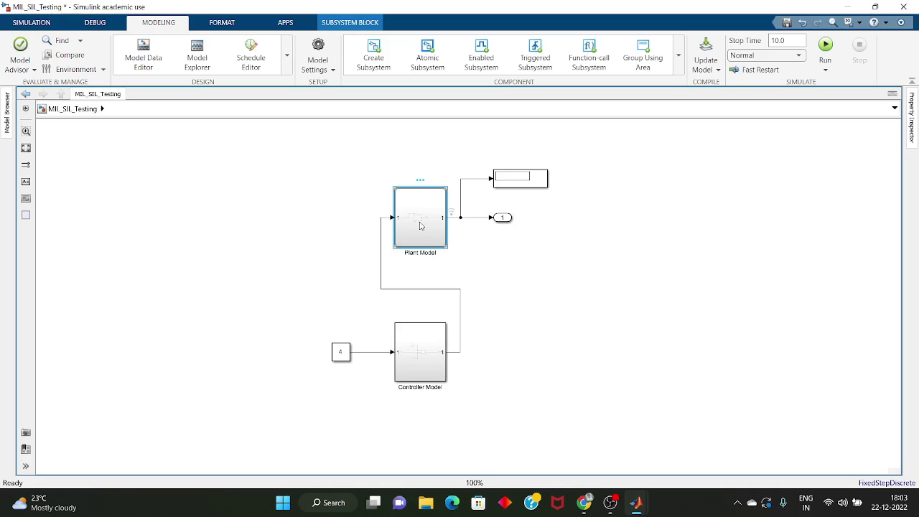
click(413, 360)
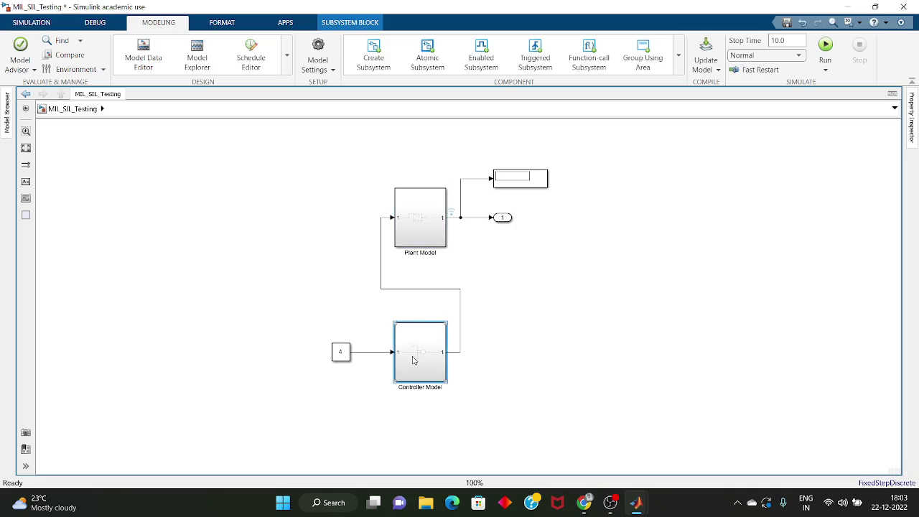
click(826, 45)
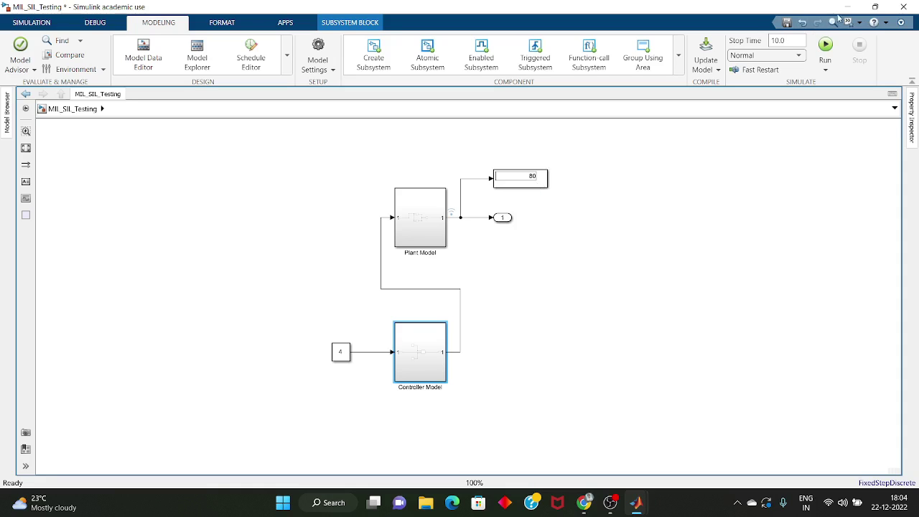
Step: Switch to the main MATLAB window and open the MIL_out workspace variable to inspect the logged simulation data
mouse_move(637, 494)
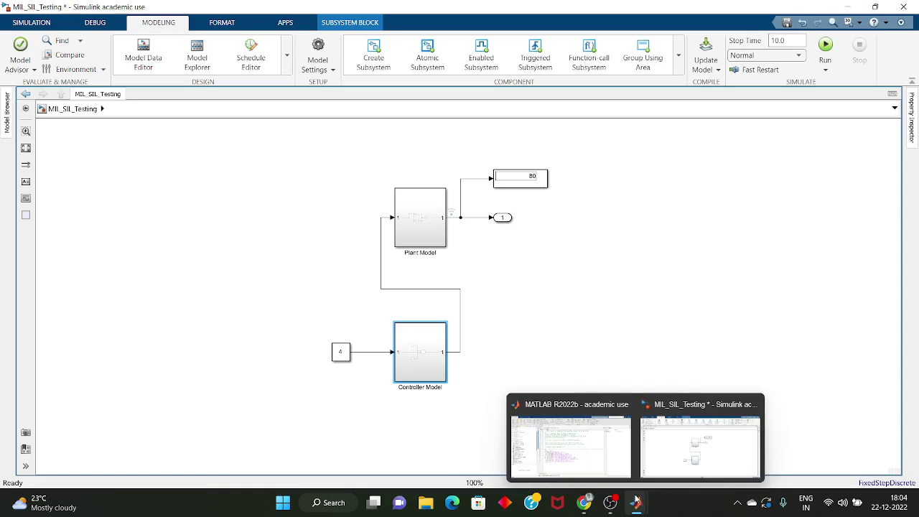
click(573, 441)
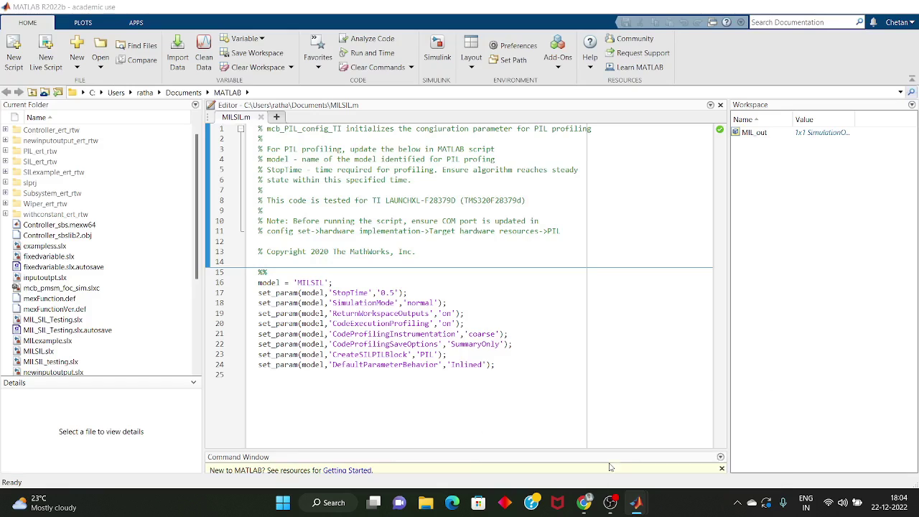
double_click(739, 133)
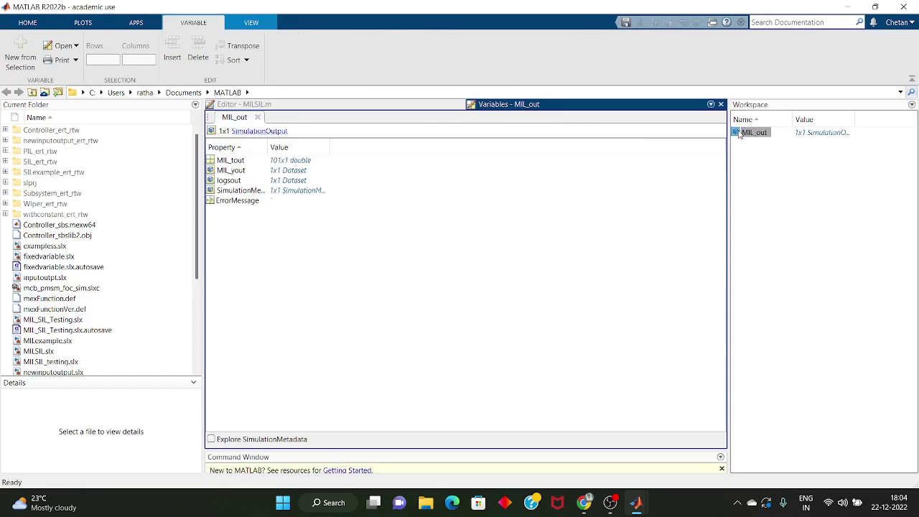
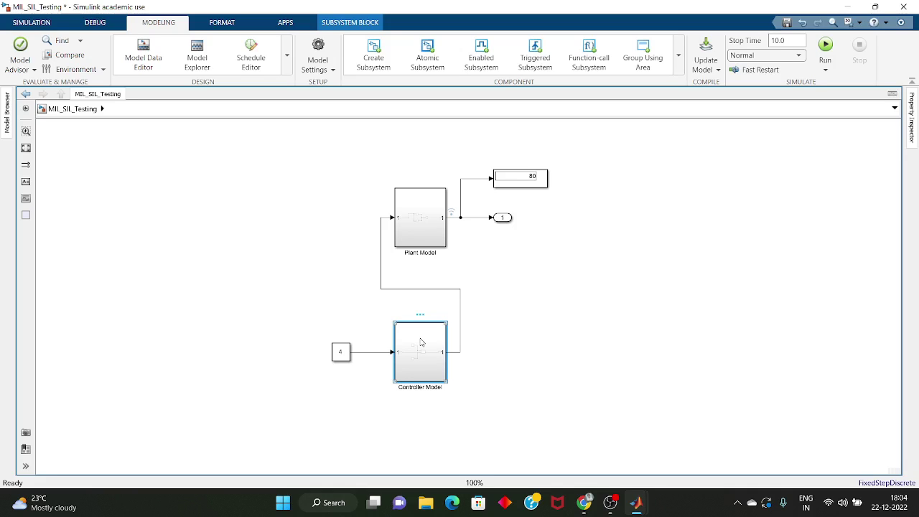
Step: Back in the Simulink model, reroute the line from Controller Model to Plant Model around the space beside the controller block
mouse_move(421, 343)
mouse_down()
mouse_move(540, 304)
mouse_move(531, 316)
mouse_move(408, 352)
mouse_up()
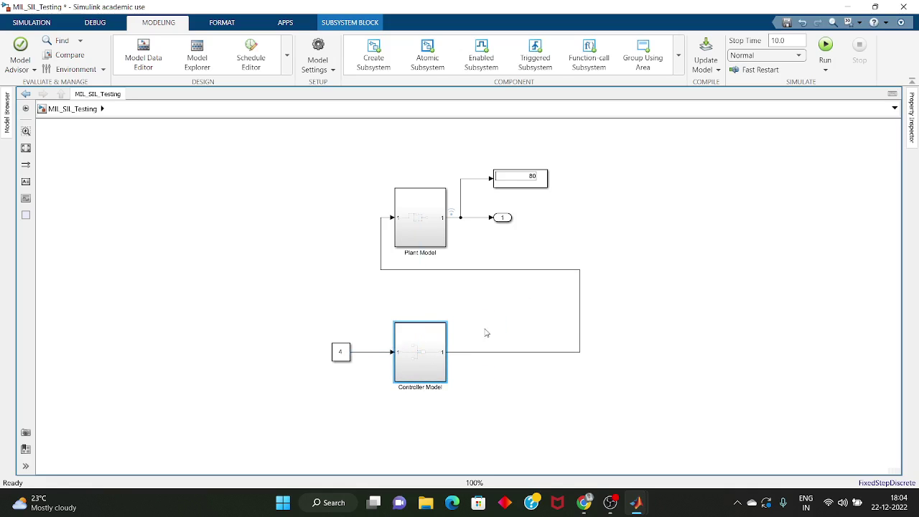
drag(580, 324, 500, 323)
click(516, 324)
Step: Set the Controller Model subsystem to be treated as an atomic unit and save the model
click(415, 348)
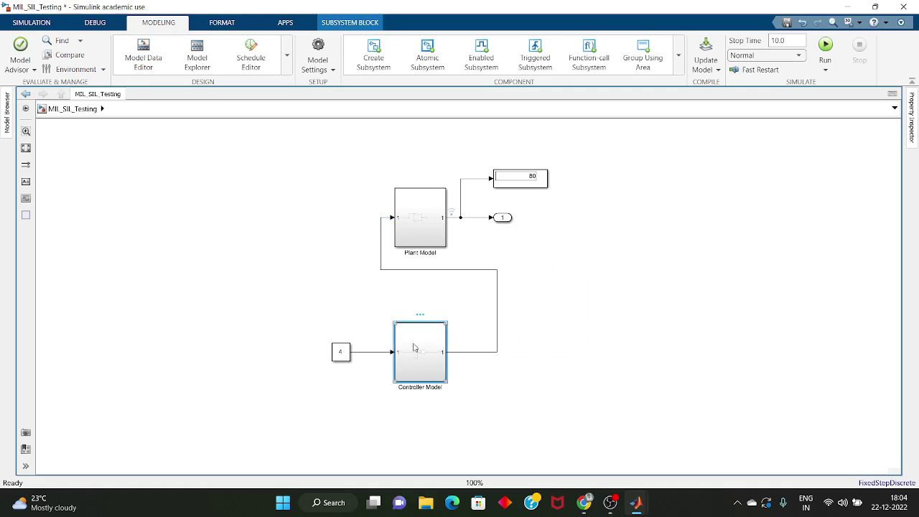
right_click(414, 348)
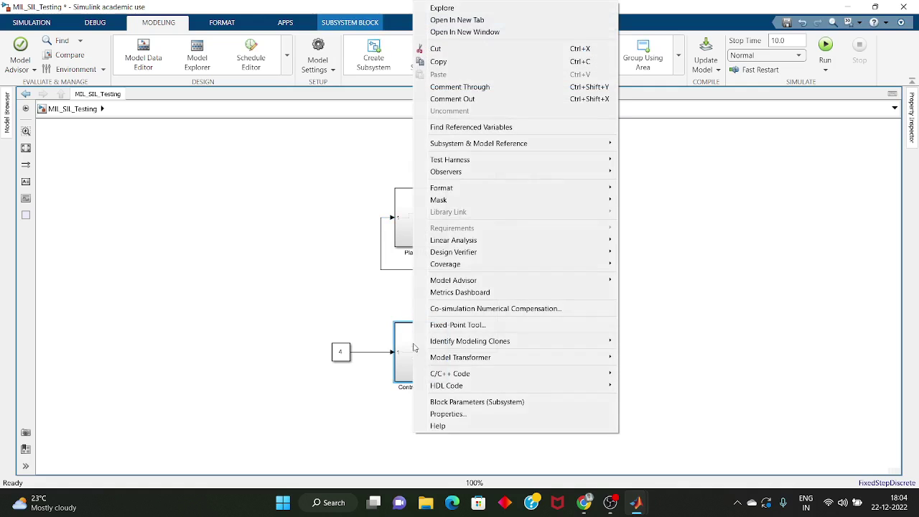
click(451, 405)
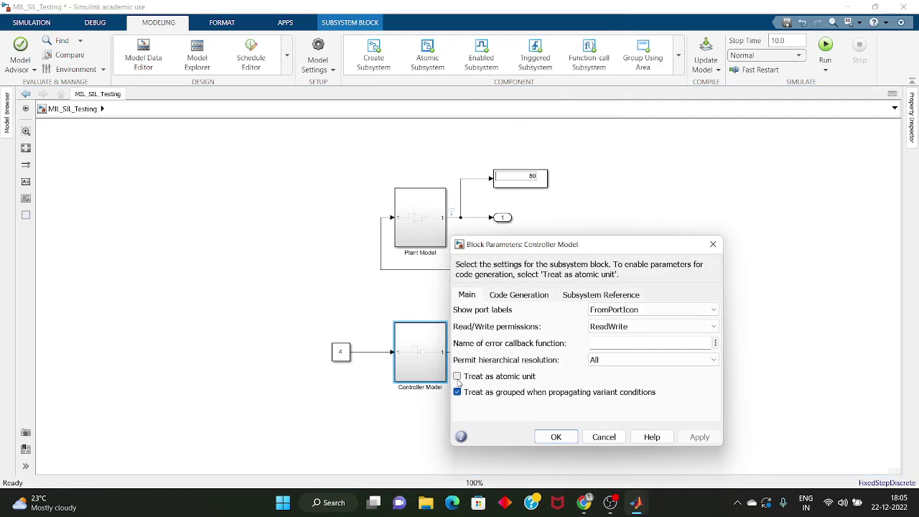
click(457, 377)
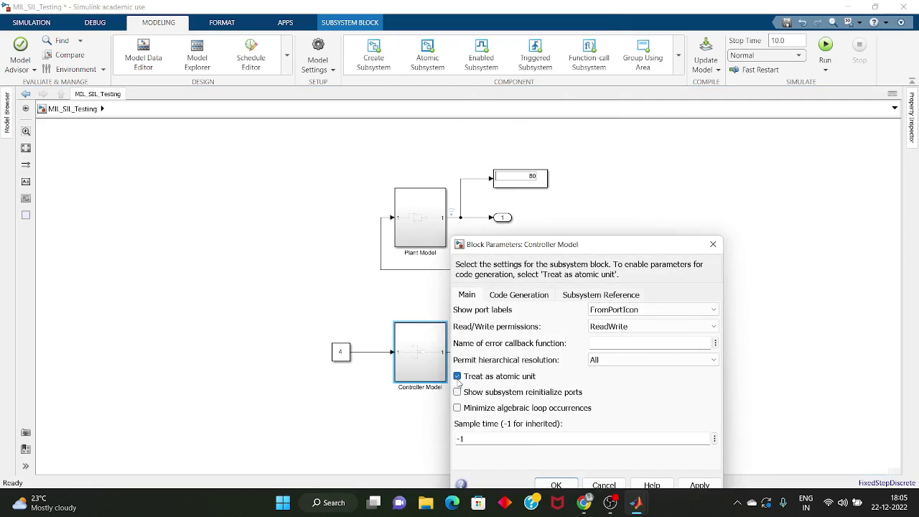
click(556, 484)
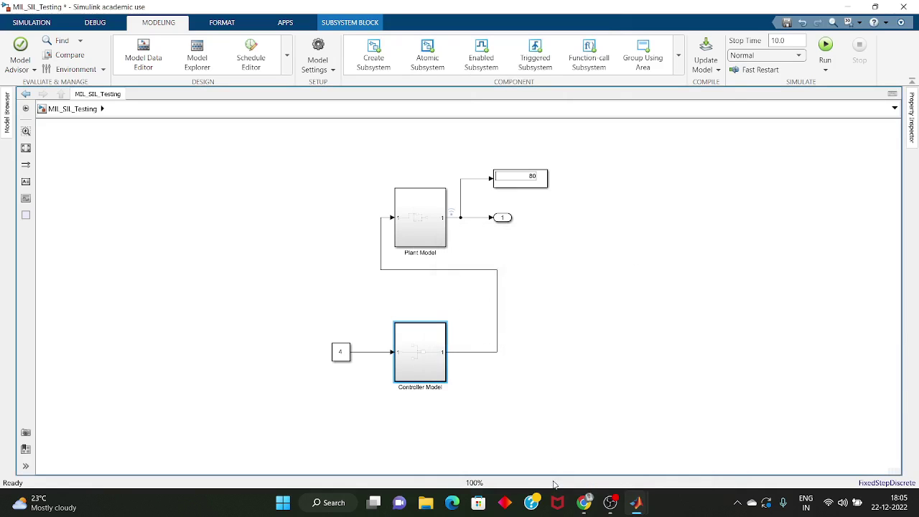
click(577, 329)
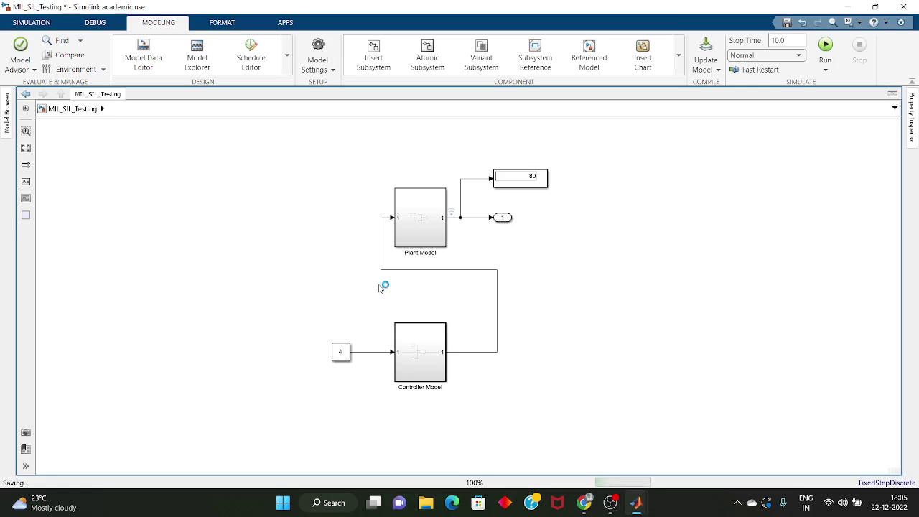
click(413, 337)
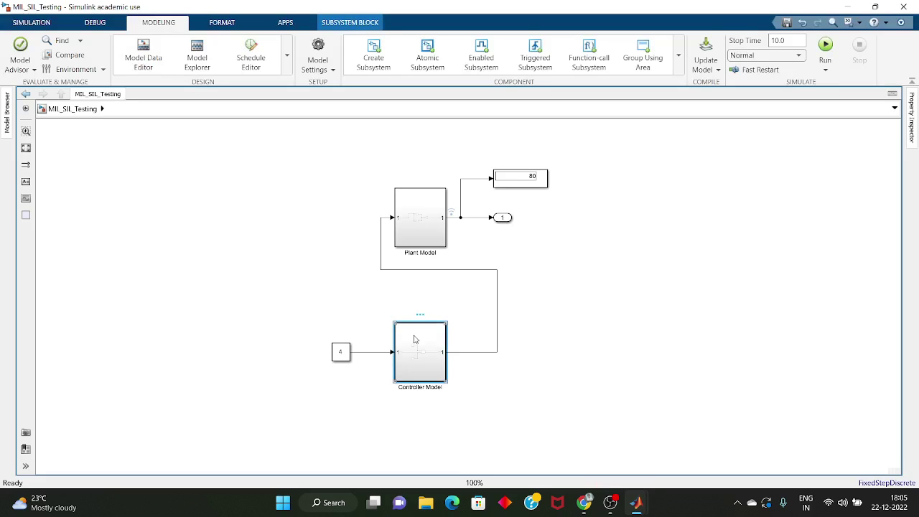
right_click(414, 339)
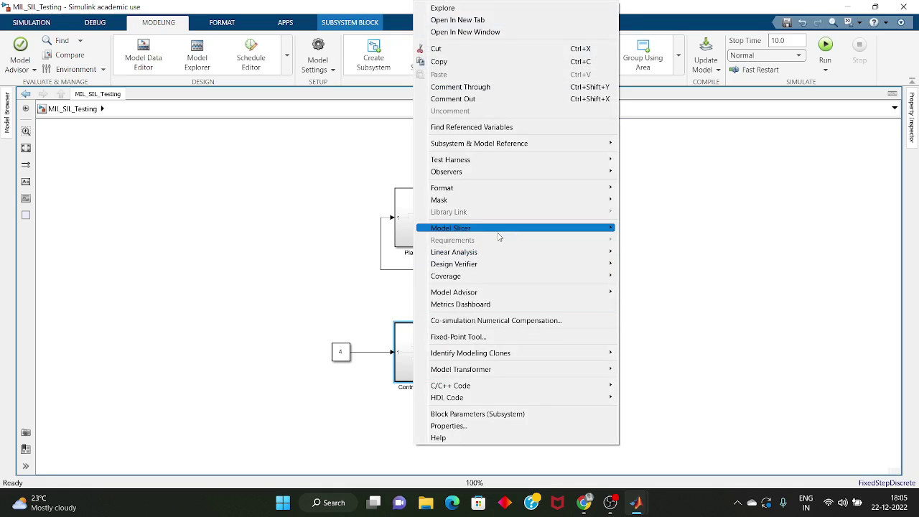
mouse_move(498, 231)
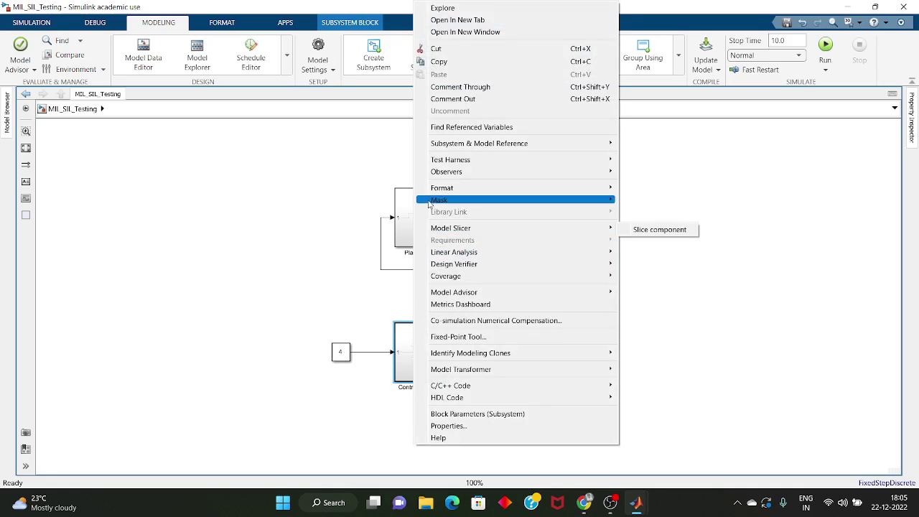
click(340, 173)
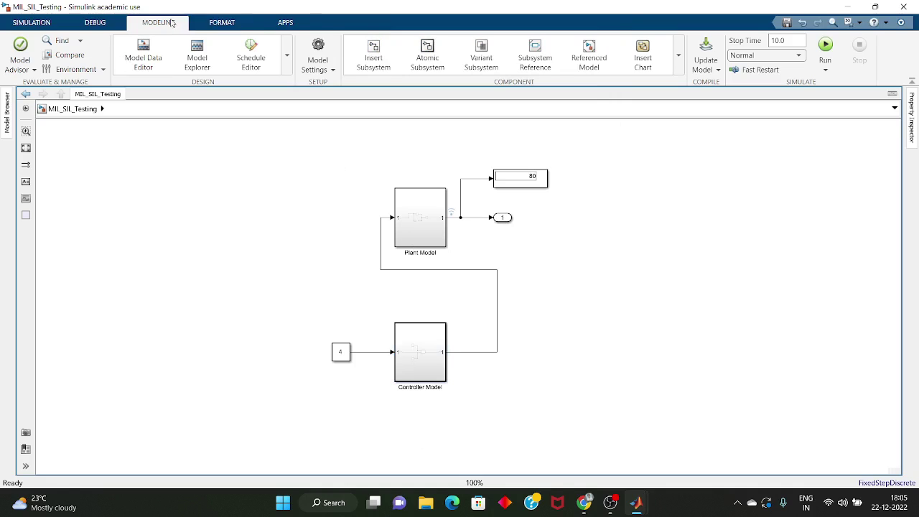
Step: In the model's data import/export configuration, rename the saved time variable to SIL_tout
click(318, 46)
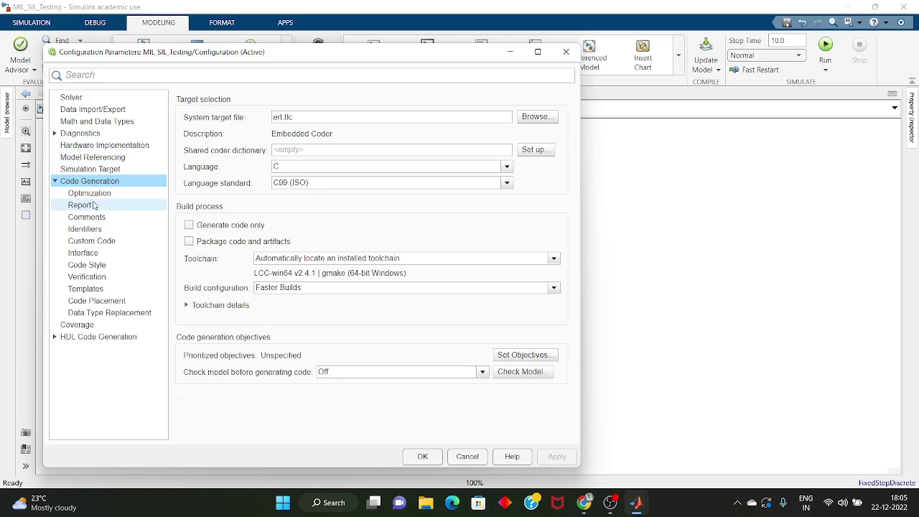
click(134, 115)
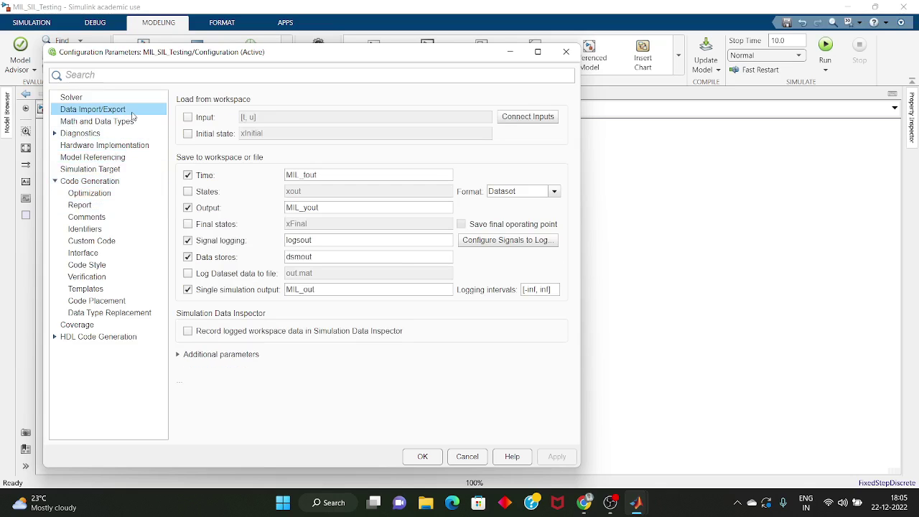
double_click(298, 175)
click(292, 174)
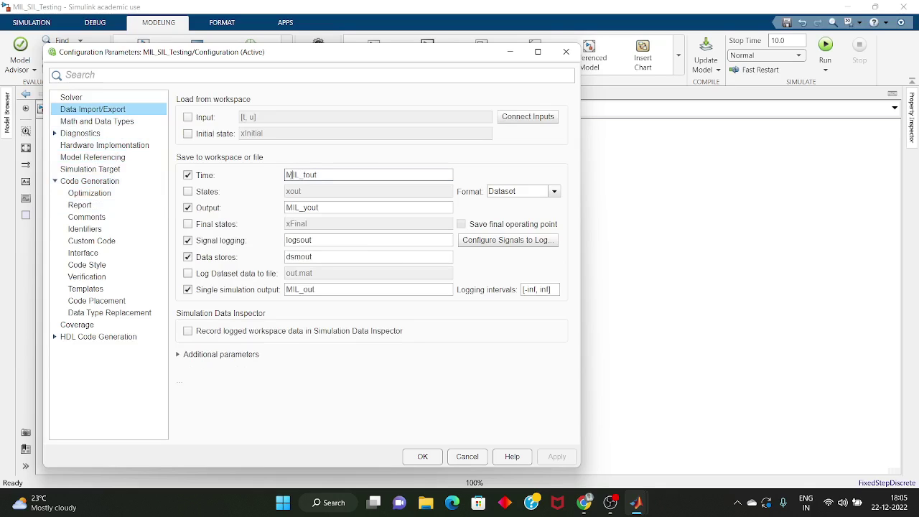
key(BackSpace)
text(S)
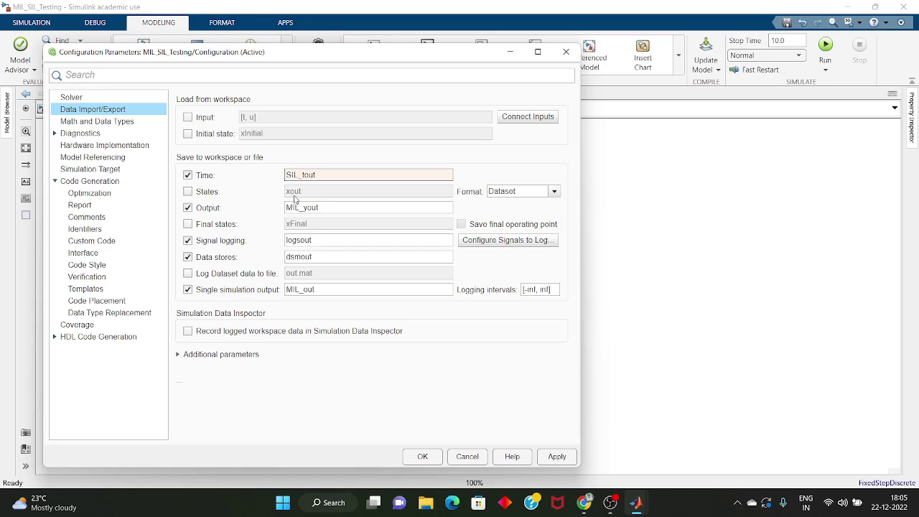
Step: Rename the saved output variable to SIL_yout and the single simulation output to SIL_out, and accept the configuration
double_click(294, 207)
click(292, 207)
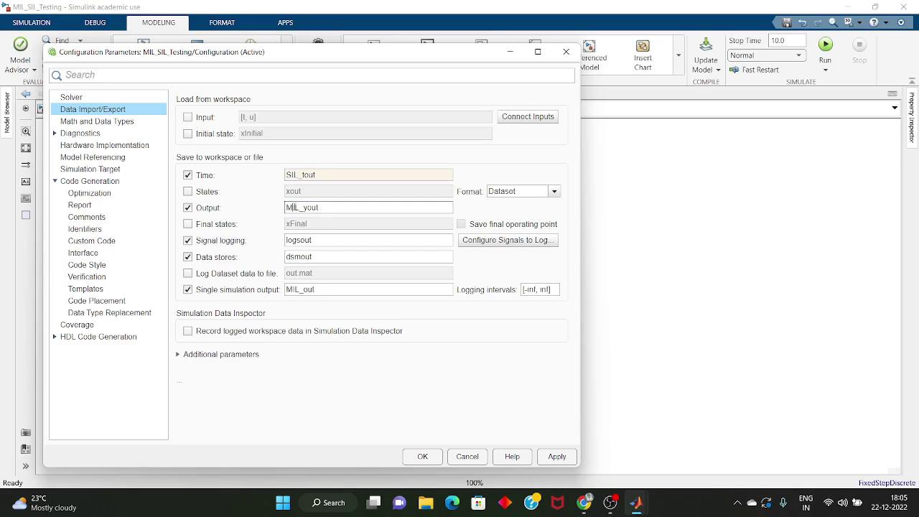
key(BackSpace)
text(S)
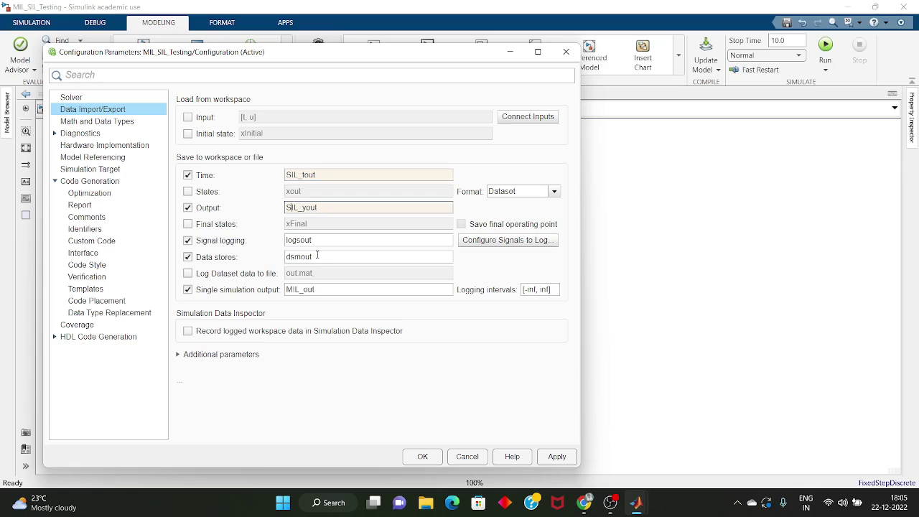
double_click(291, 288)
click(291, 288)
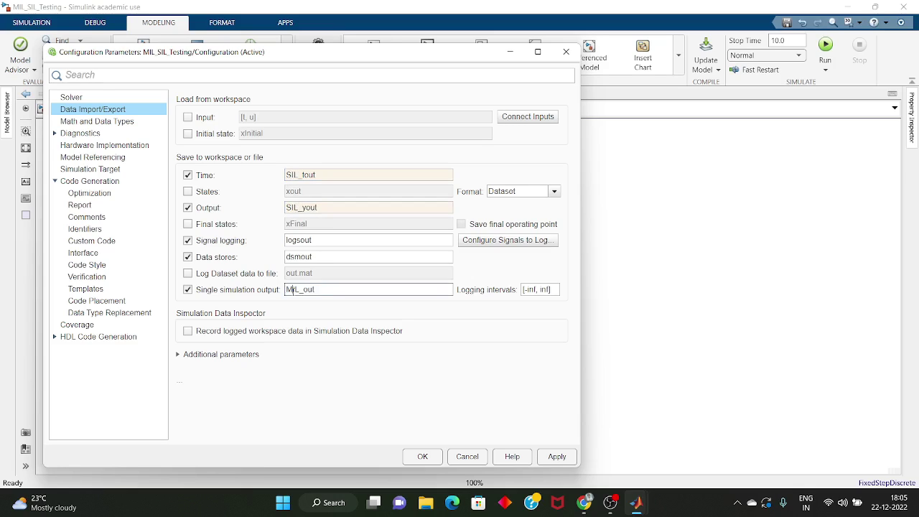
key(BackSpace)
text(S)
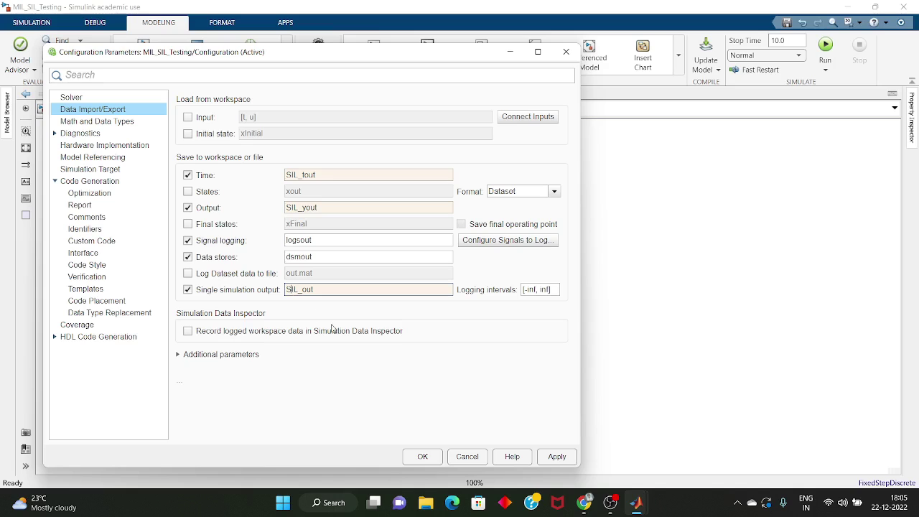
click(428, 461)
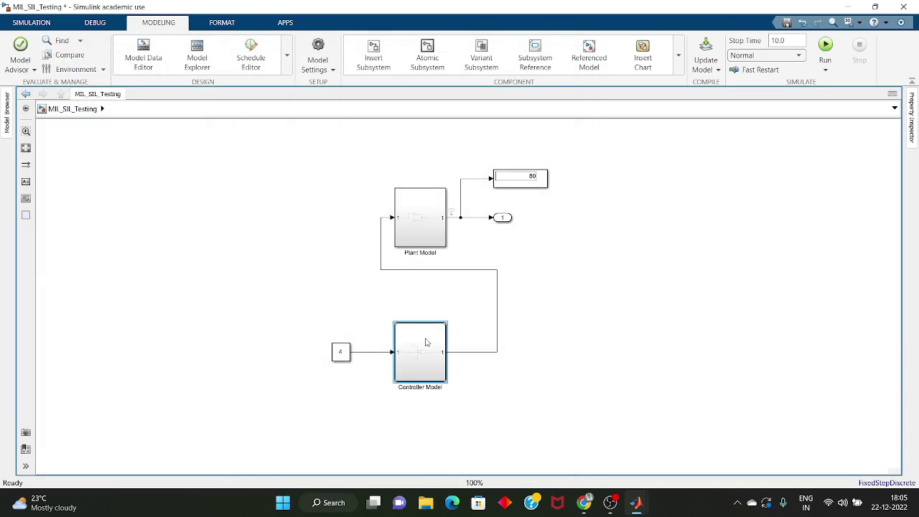
Step: Create a test harness for Controller Model with Software-in-the-Loop (SIL) verification mode, and inspect the parameters of its SIL block
right_click(426, 340)
mouse_move(543, 159)
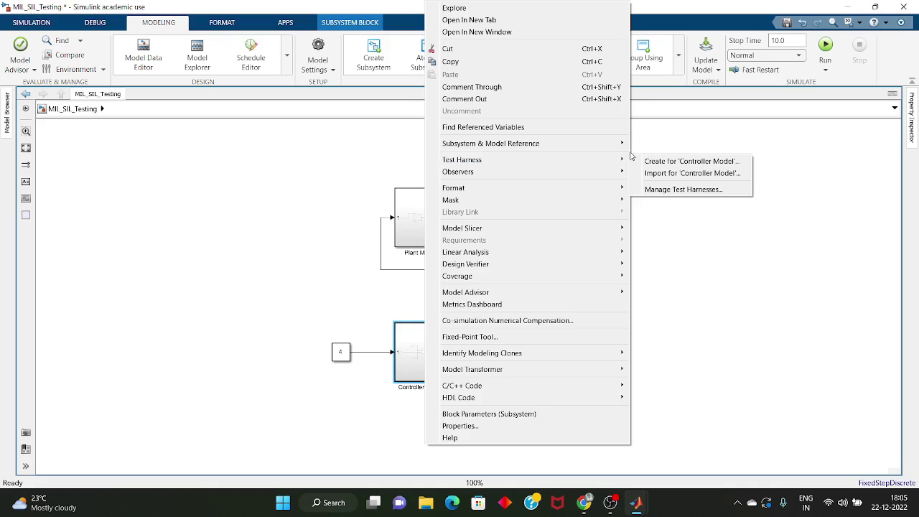
click(659, 163)
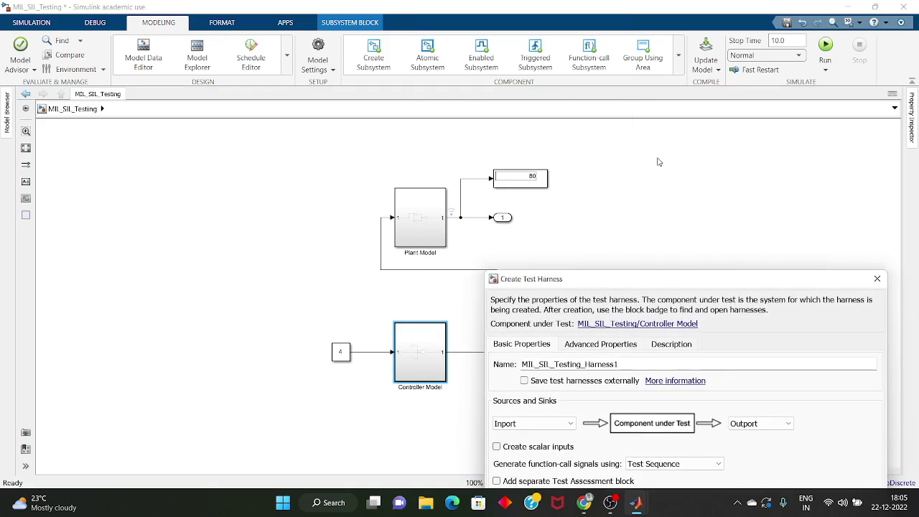
drag(605, 287, 449, 178)
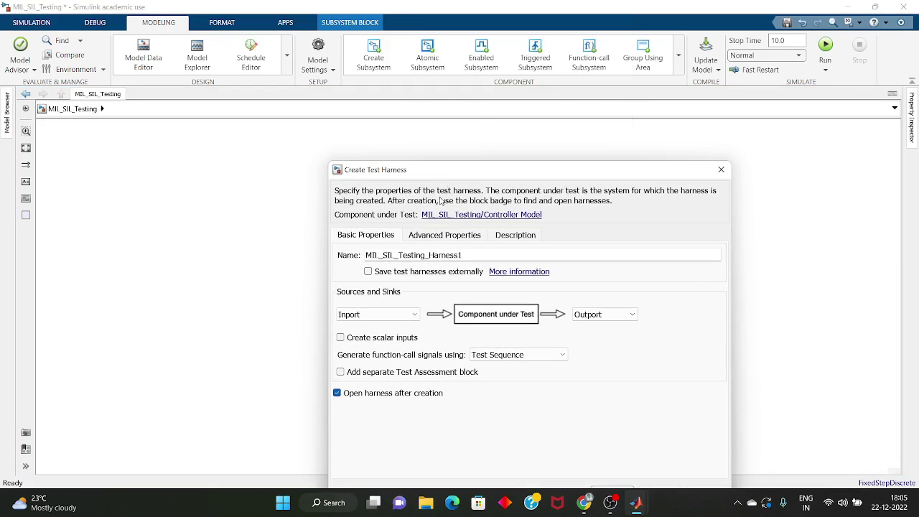
click(441, 239)
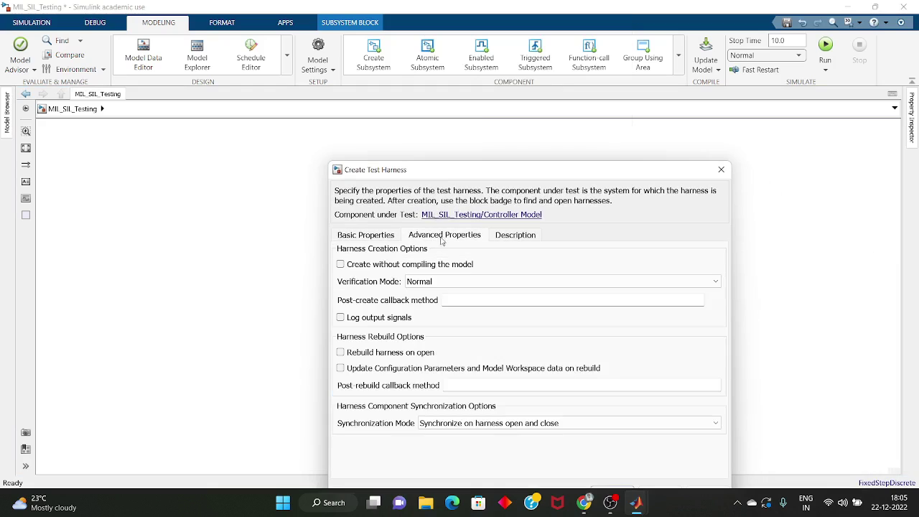
click(439, 282)
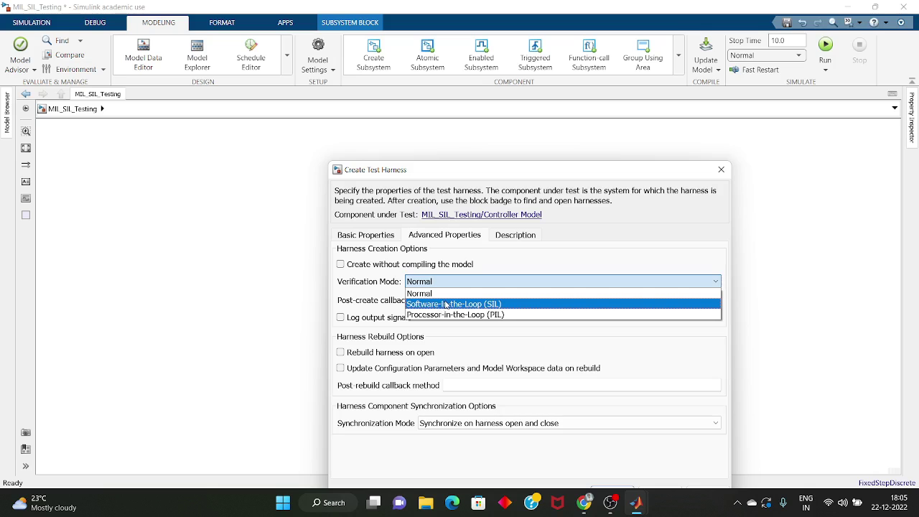
click(445, 305)
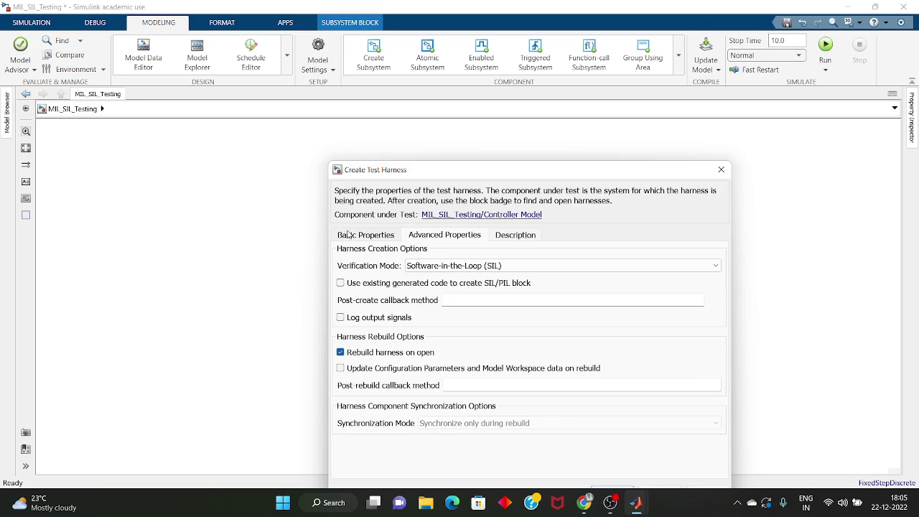
click(349, 235)
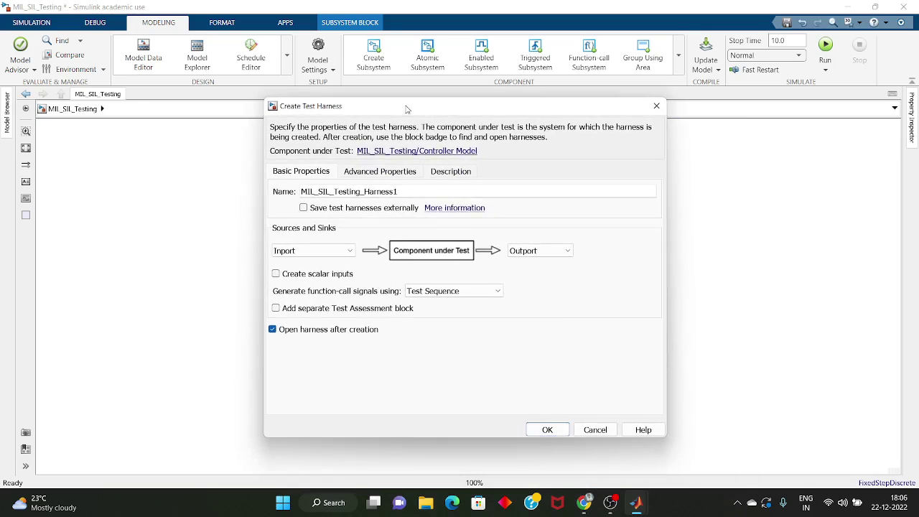
click(546, 429)
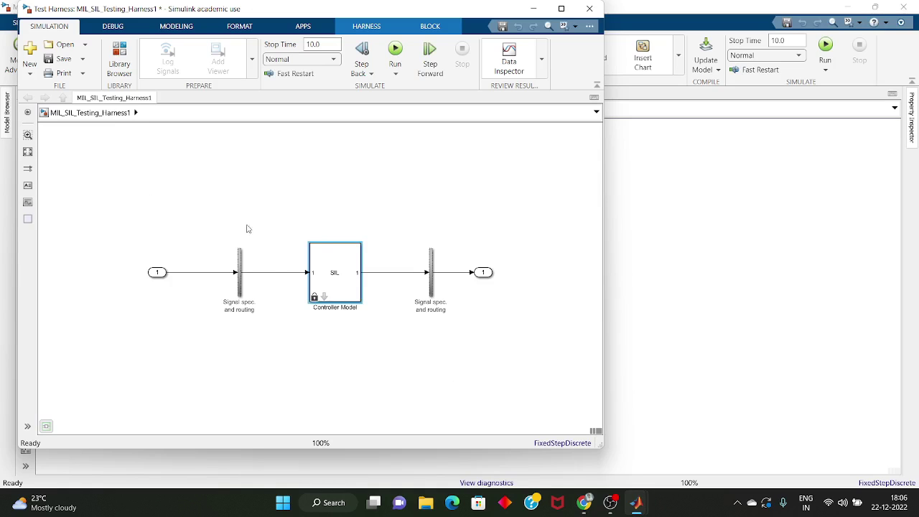
double_click(351, 264)
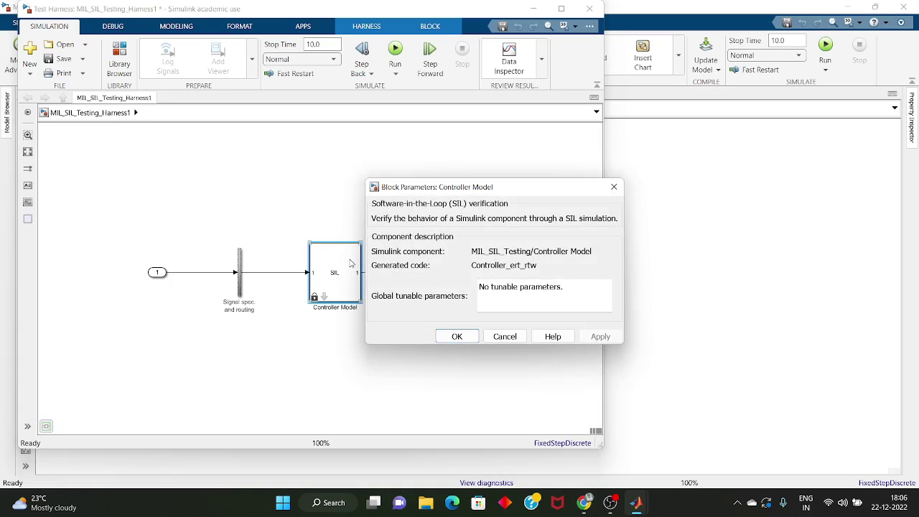
click(613, 187)
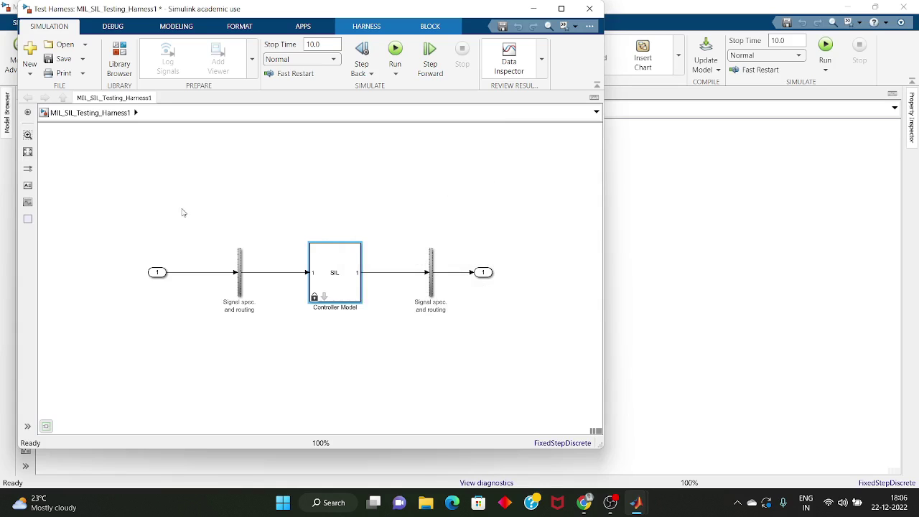
Step: Copy all the harness blocks into the MIL_SIL_Testing model beside Controller Model and close the test harness window
drag(144, 200, 503, 349)
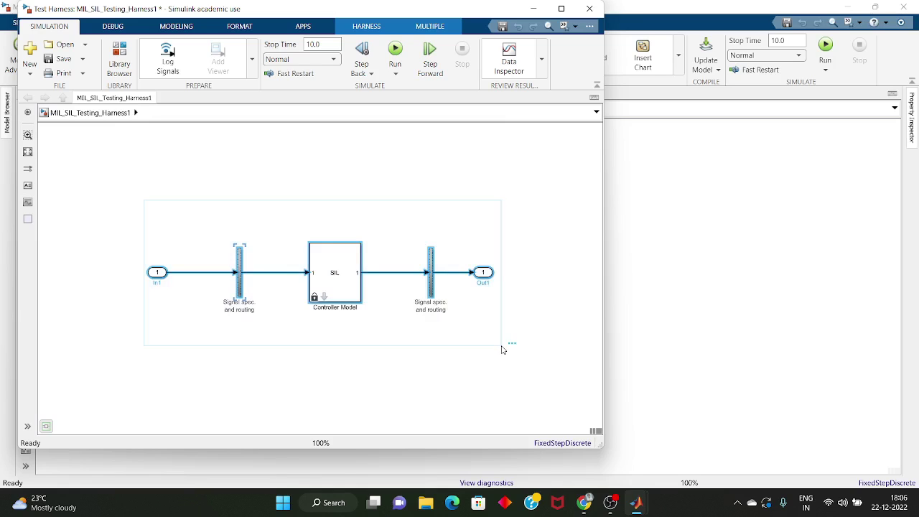
click(676, 202)
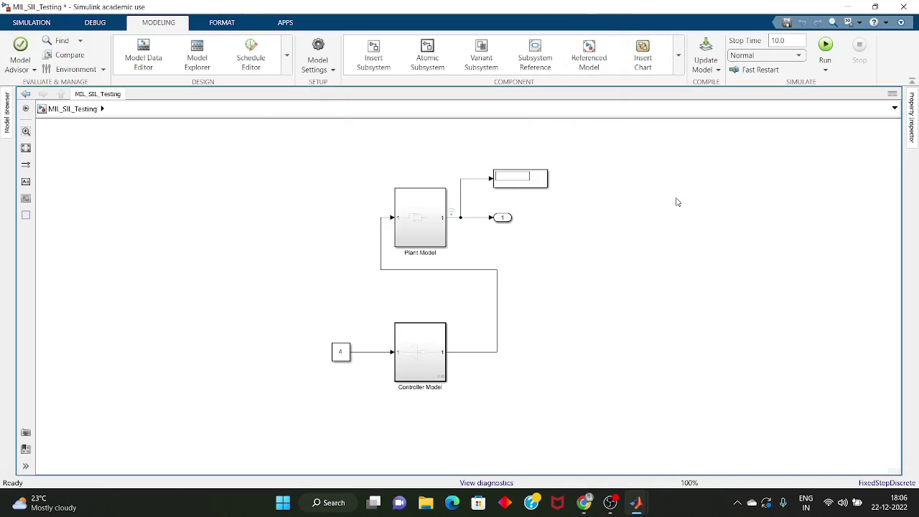
key(ctrl+v)
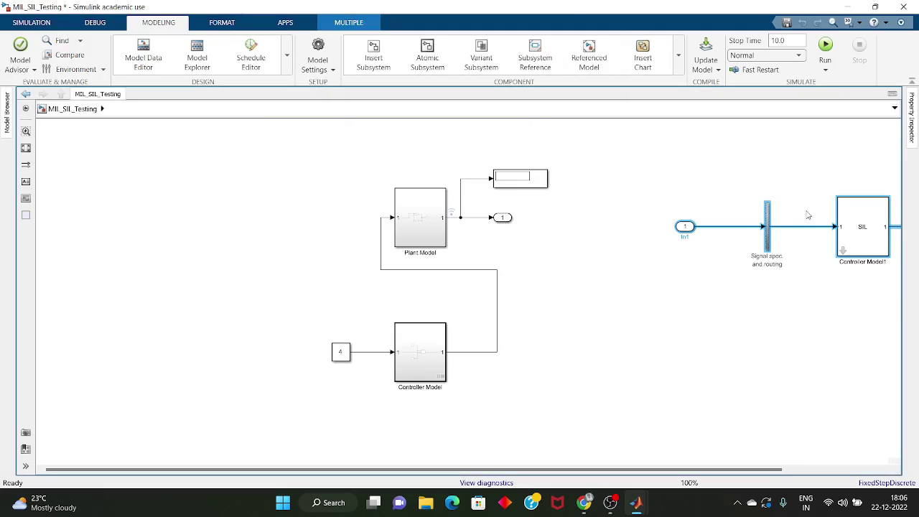
drag(861, 233, 684, 359)
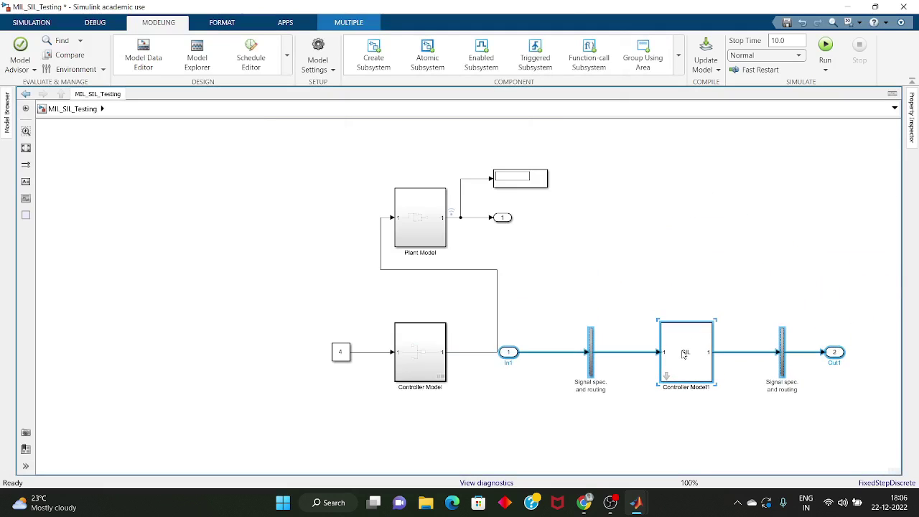
click(656, 408)
mouse_move(636, 503)
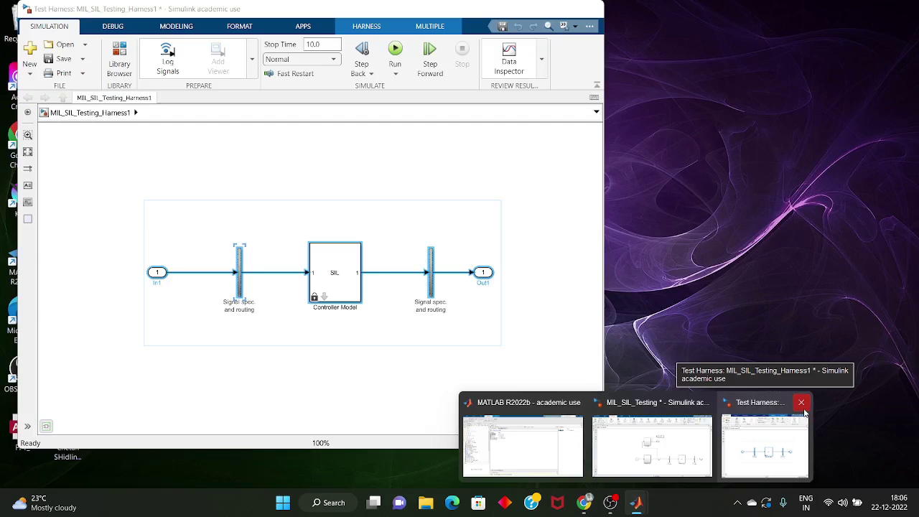
click(801, 402)
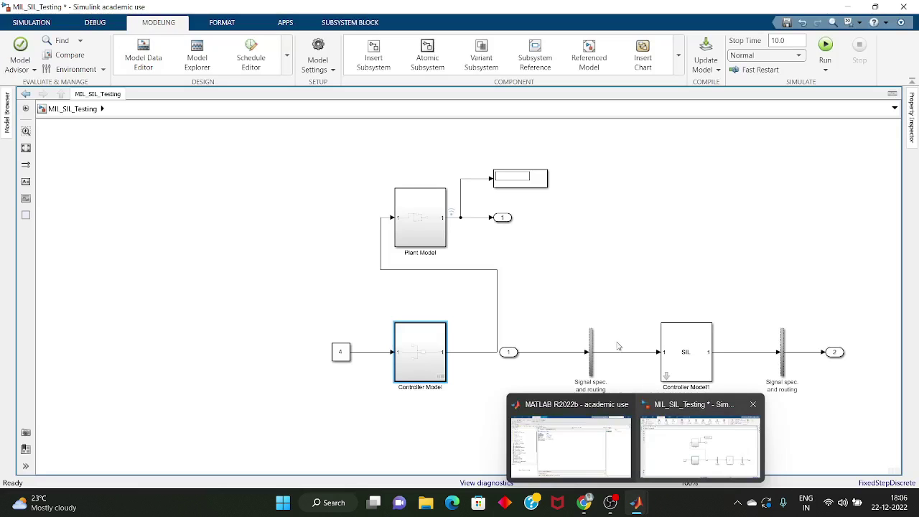
click(627, 273)
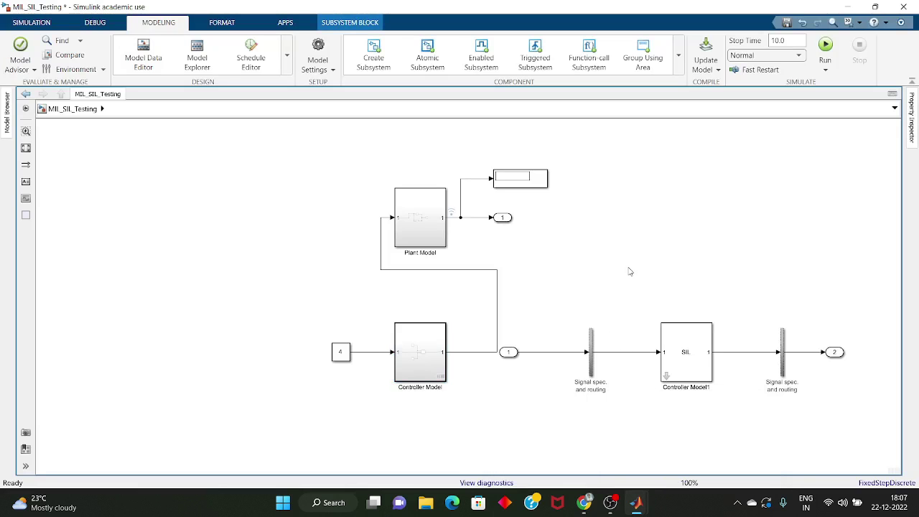
Step: Delete the pasted In1 inport and the line from the constant 4 block to Controller Model
click(509, 352)
key(Delete)
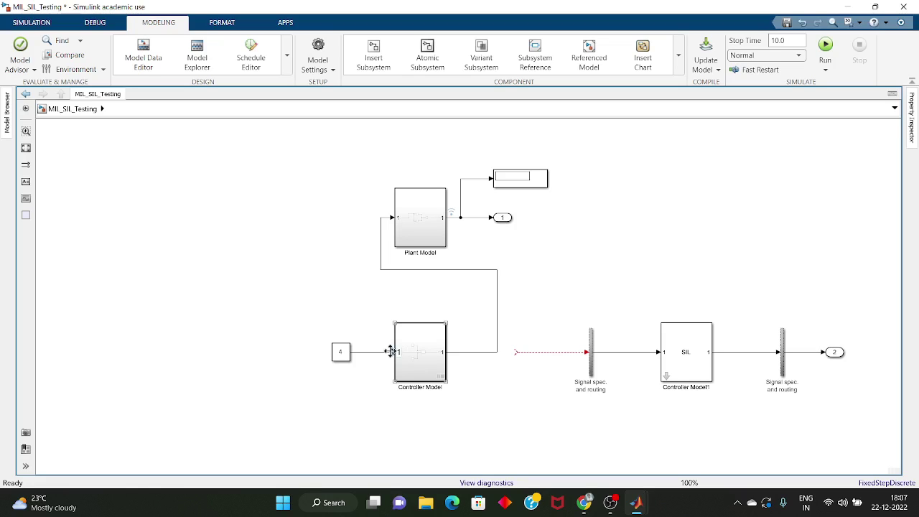
drag(390, 351, 446, 365)
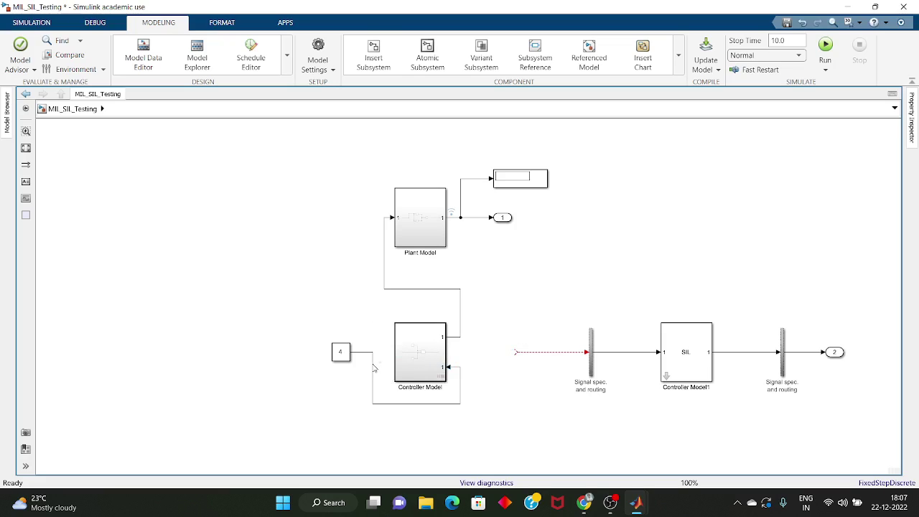
click(373, 368)
key(Delete)
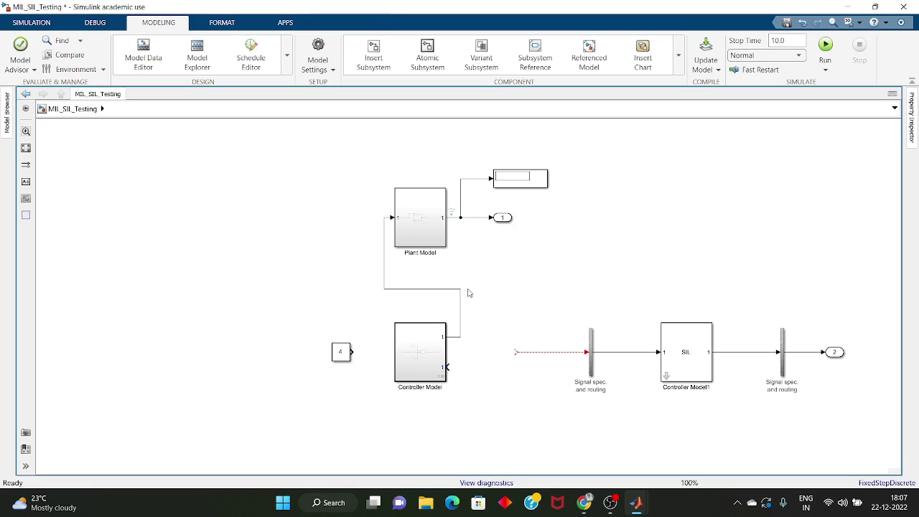
Step: Delete the line from Controller Model to Plant Model and move Controller Model to the empty area left of Plant Model
click(461, 300)
key(Delete)
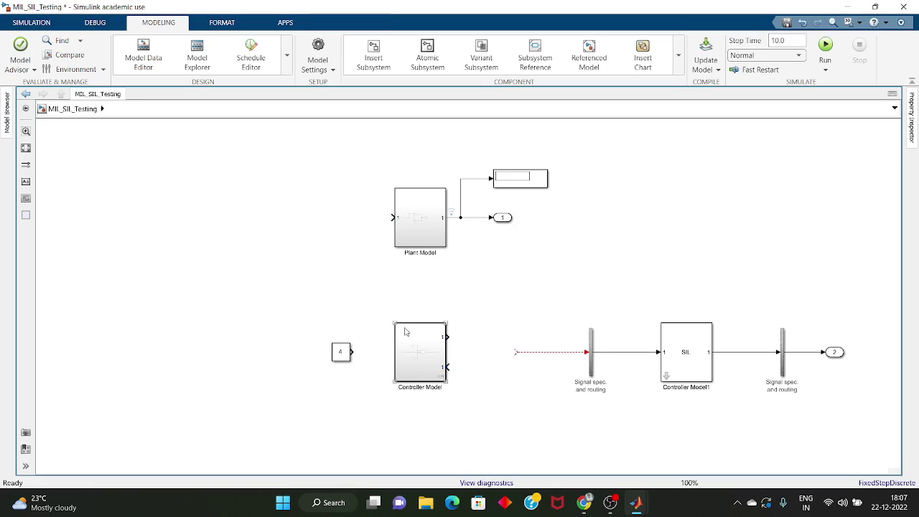
drag(406, 346, 152, 204)
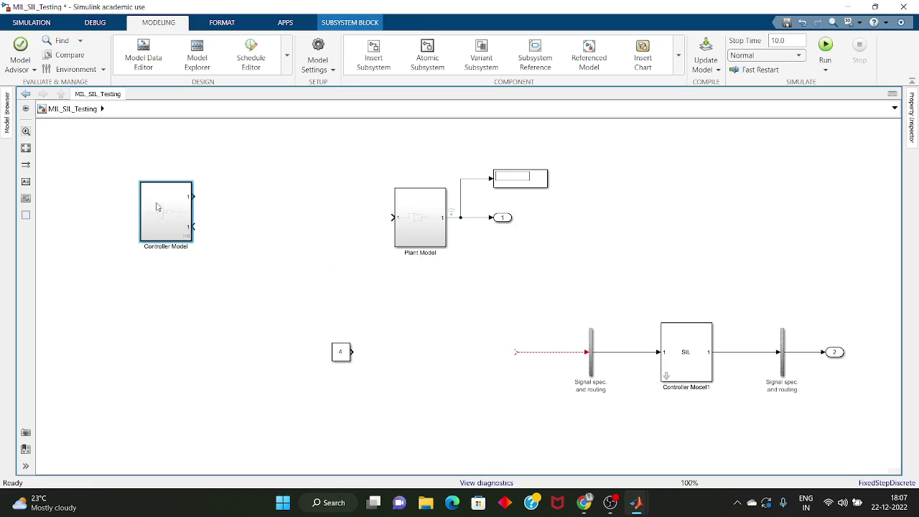
Step: Move the pasted SIL block chain beside the constant 4 block so that the constant feeds its input
drag(485, 292, 812, 411)
drag(662, 370, 497, 370)
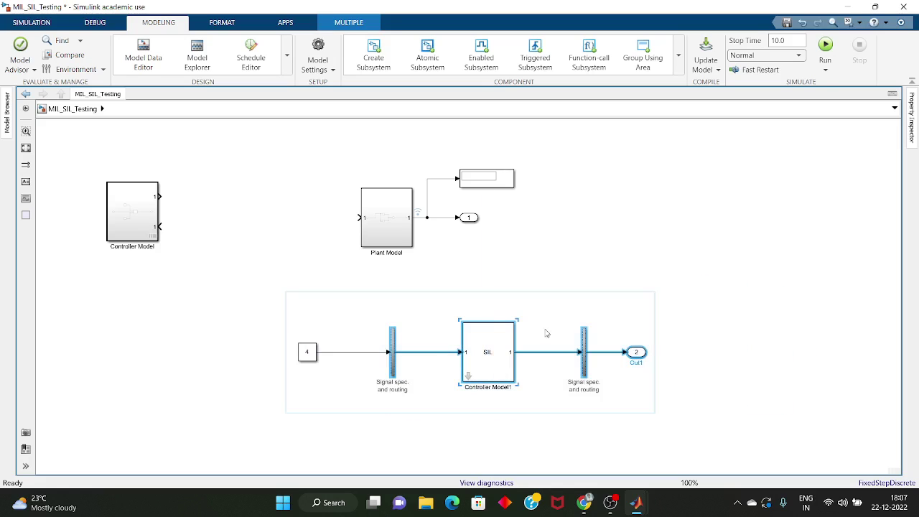
click(646, 254)
Step: Delete the pasted Out1 outport and connect the SIL chain's output to the input of Plant Model
click(636, 352)
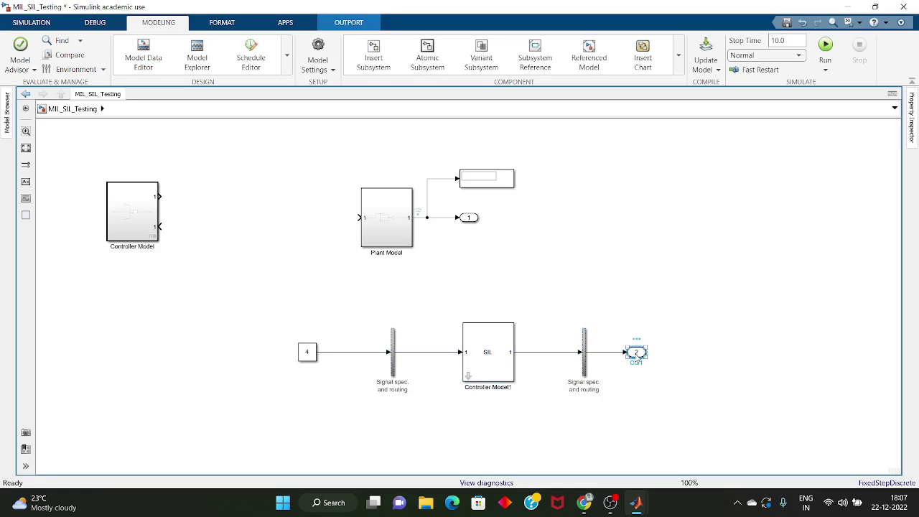
key(Delete)
drag(627, 351, 356, 223)
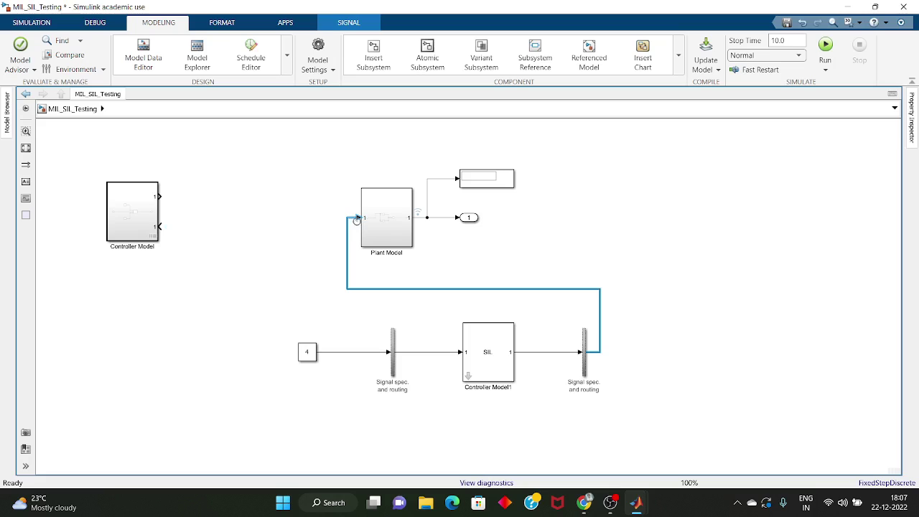
click(401, 199)
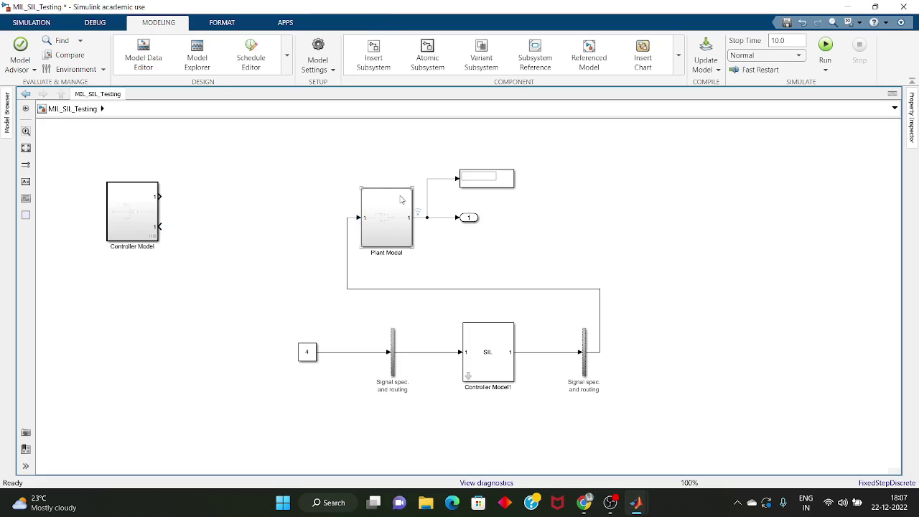
Step: Delete the original Controller Model subsystem and fit the remaining diagram to the view
click(138, 216)
key(Delete)
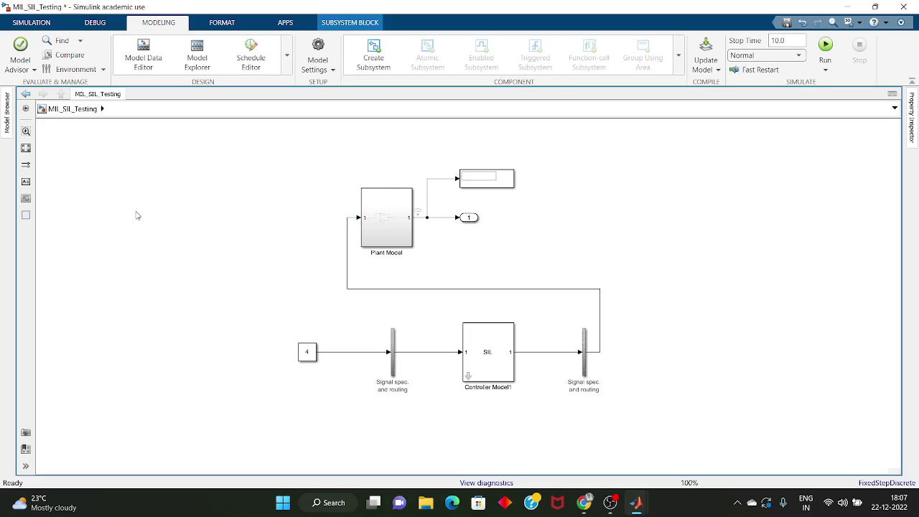
click(137, 215)
key(space)
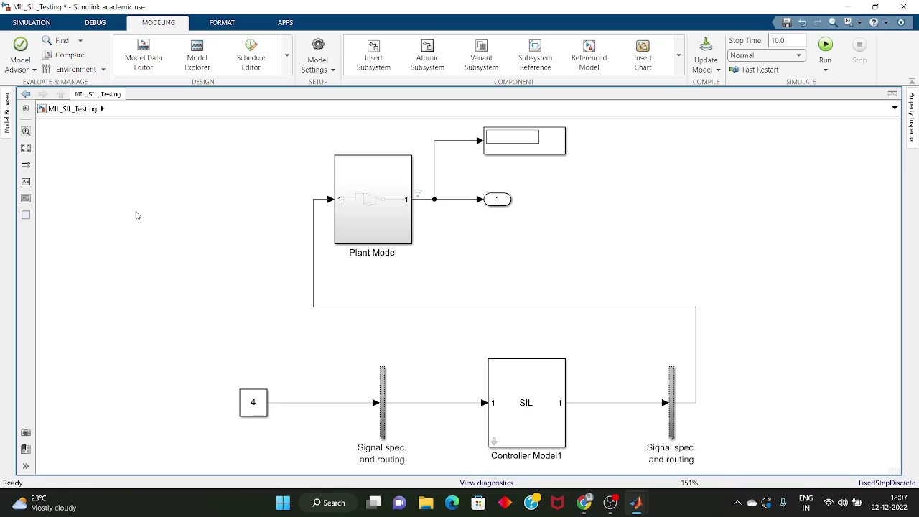
click(362, 200)
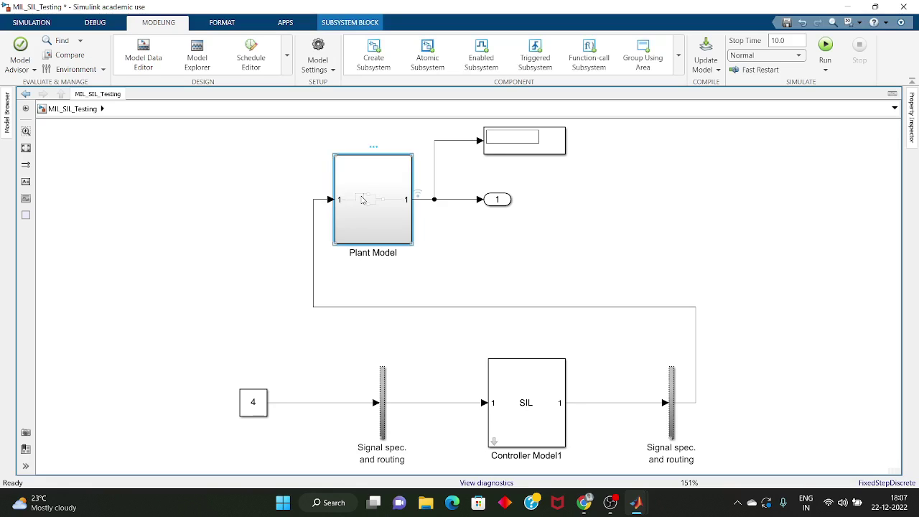
click(548, 389)
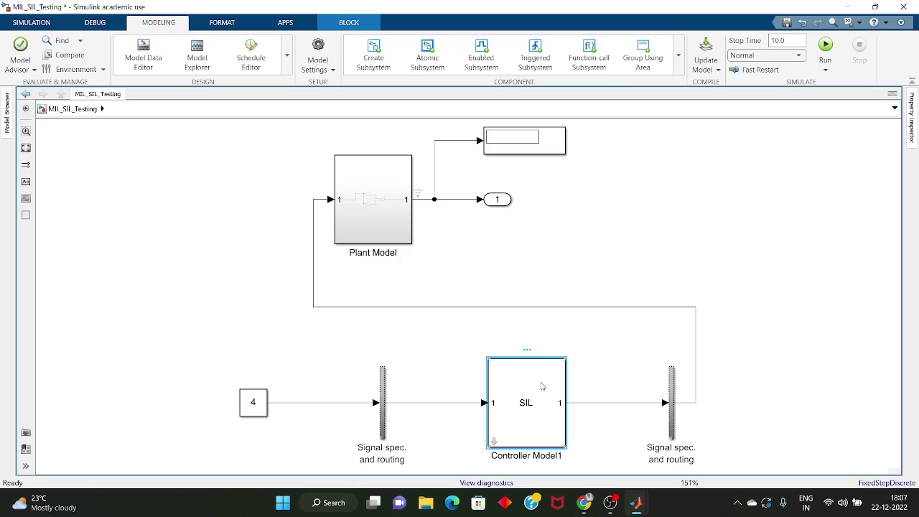
click(372, 334)
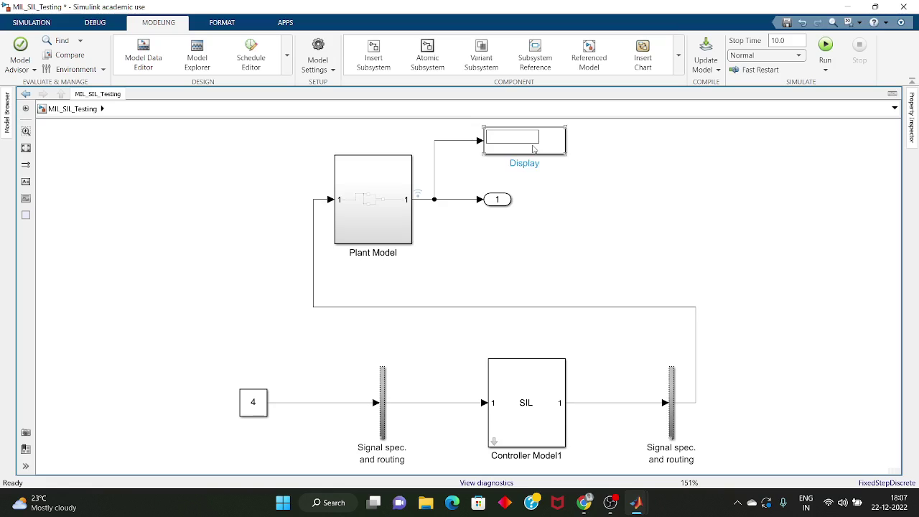
click(647, 144)
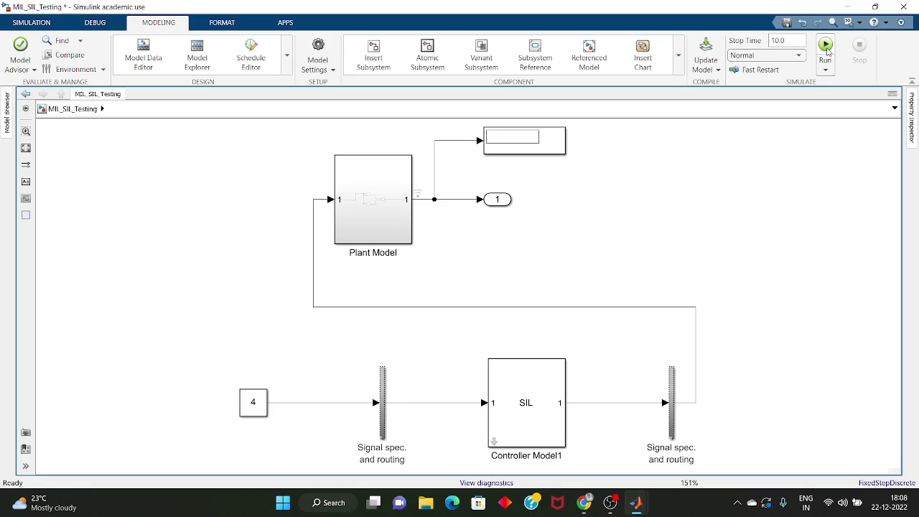
Step: Run the SIL simulation and check the MATLAB workspace for the MIL_out and SIL_out variables
click(826, 46)
mouse_move(635, 505)
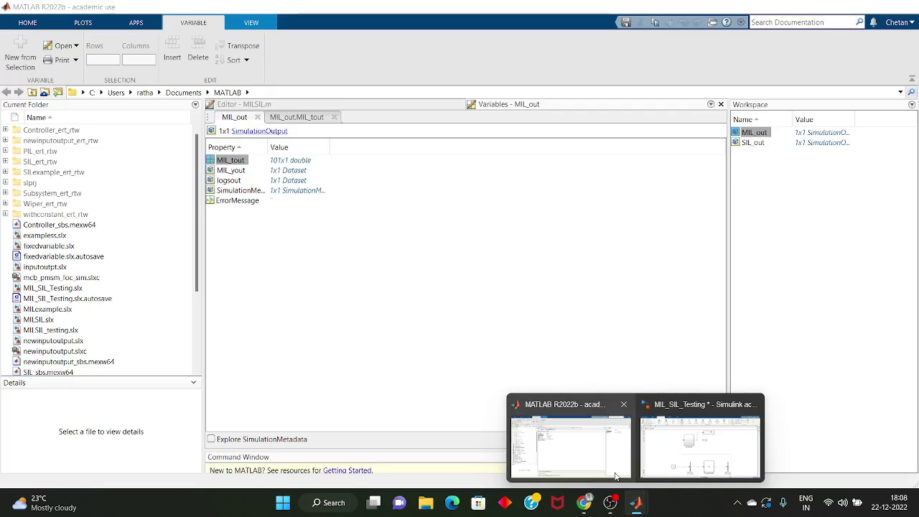
click(571, 441)
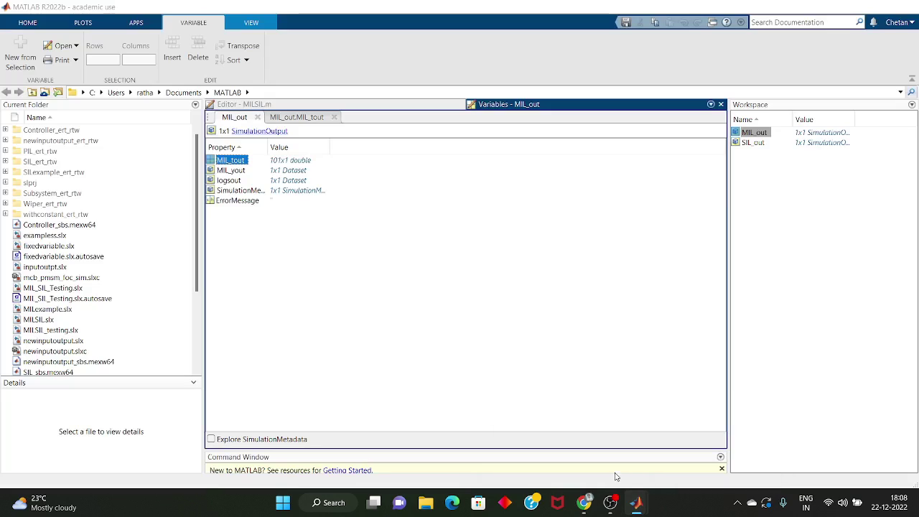
click(763, 142)
click(766, 133)
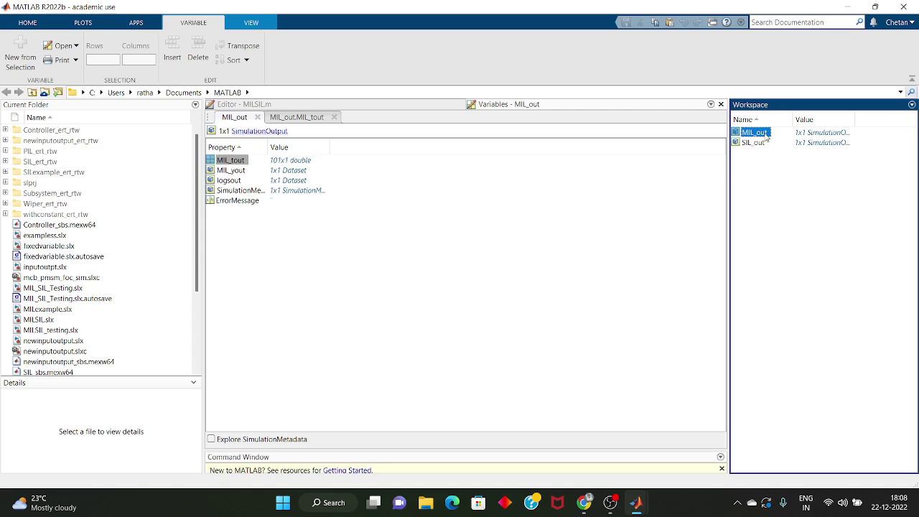
click(756, 142)
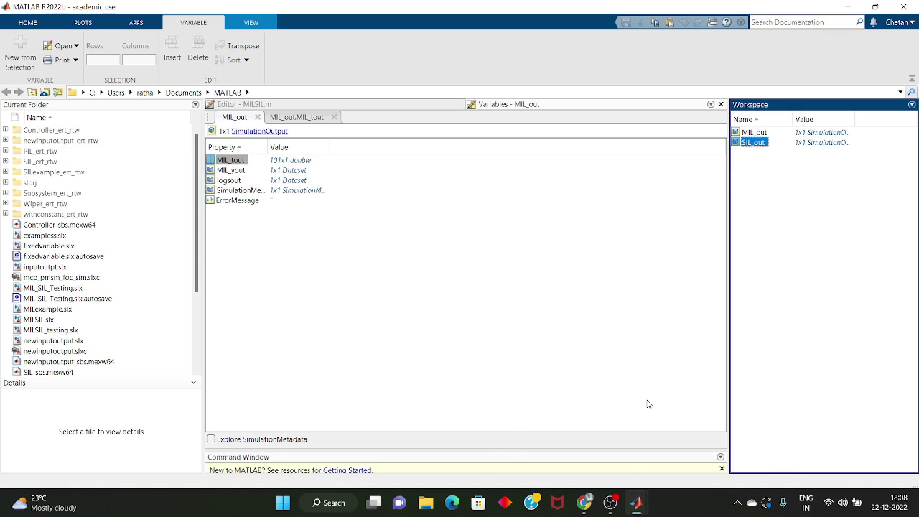
Step: Return to the MIL_SIL_Testing model, open the Simulation Data Inspector and delete the Outports group of Run 2
mouse_move(634, 498)
click(673, 456)
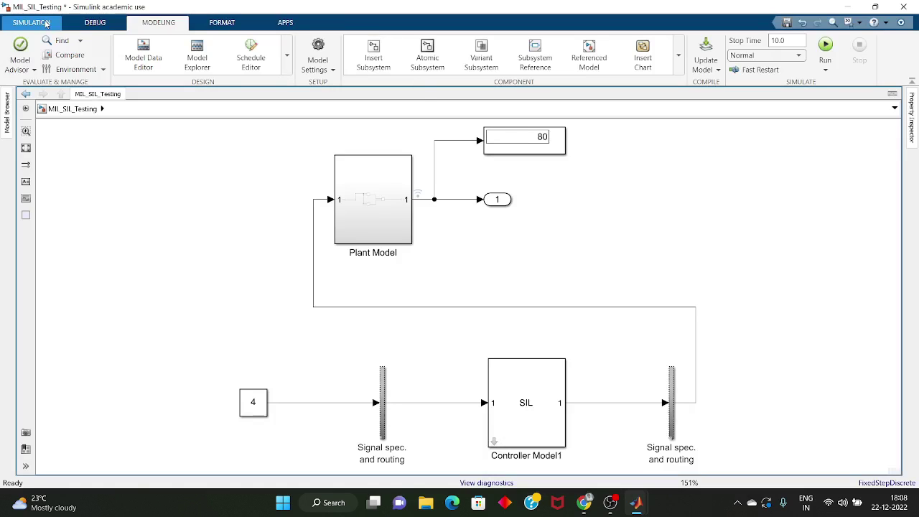
click(32, 23)
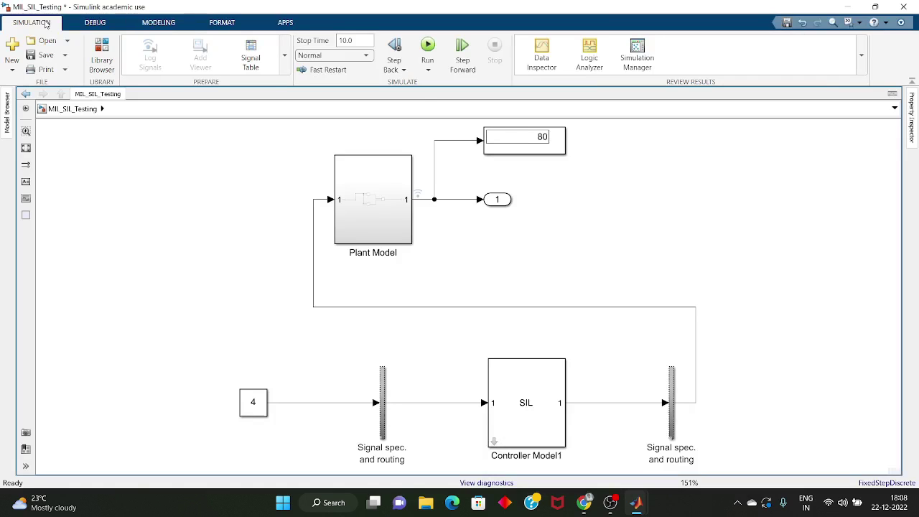
click(539, 67)
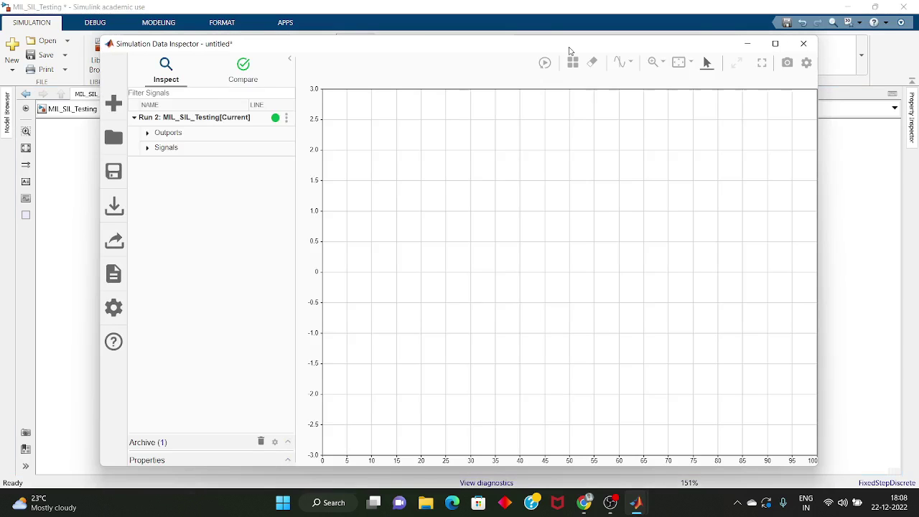
click(189, 133)
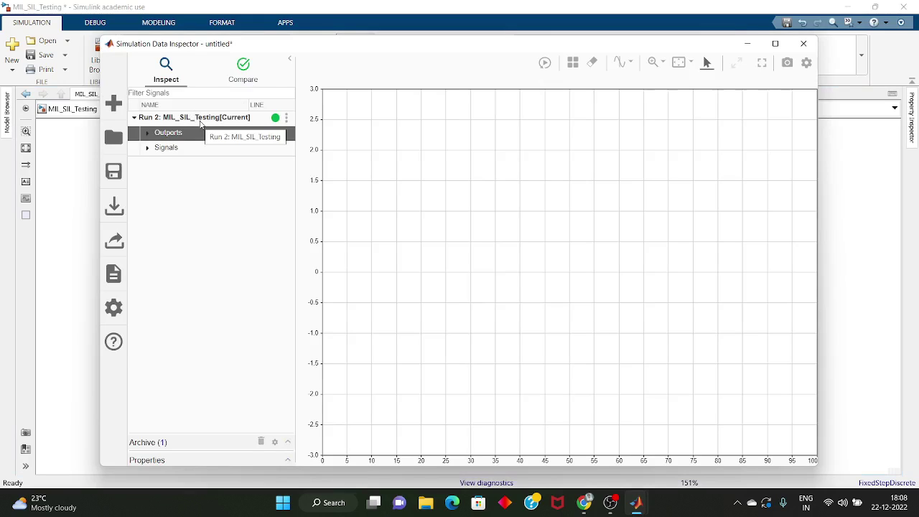
key(Delete)
click(476, 286)
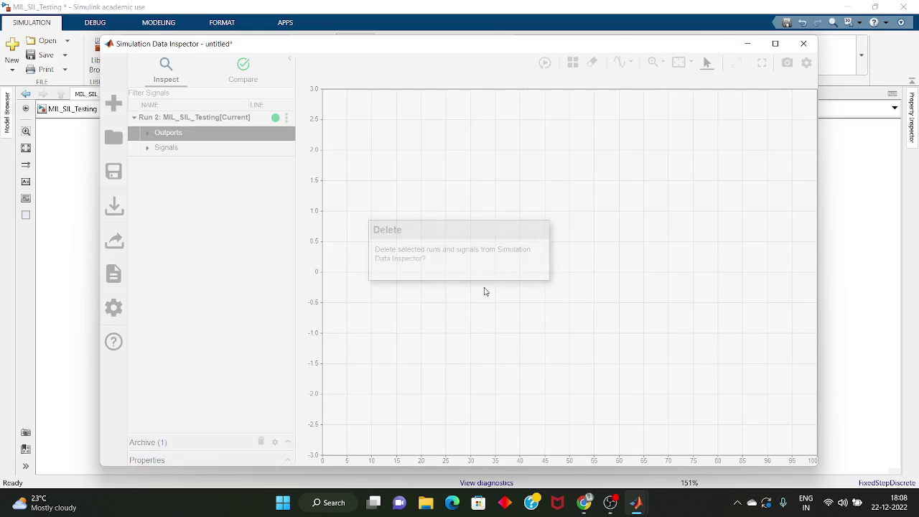
click(175, 120)
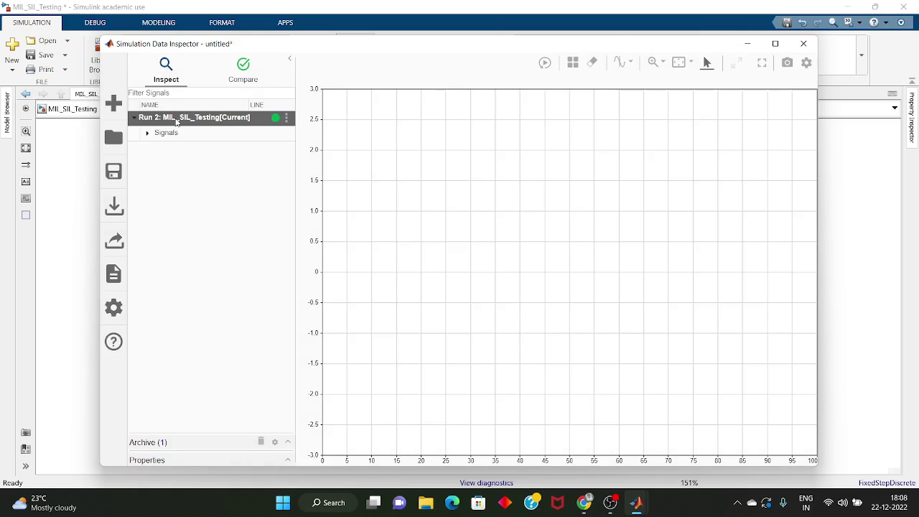
key(Delete)
key(Escape)
click(211, 140)
key(Delete)
key(Escape)
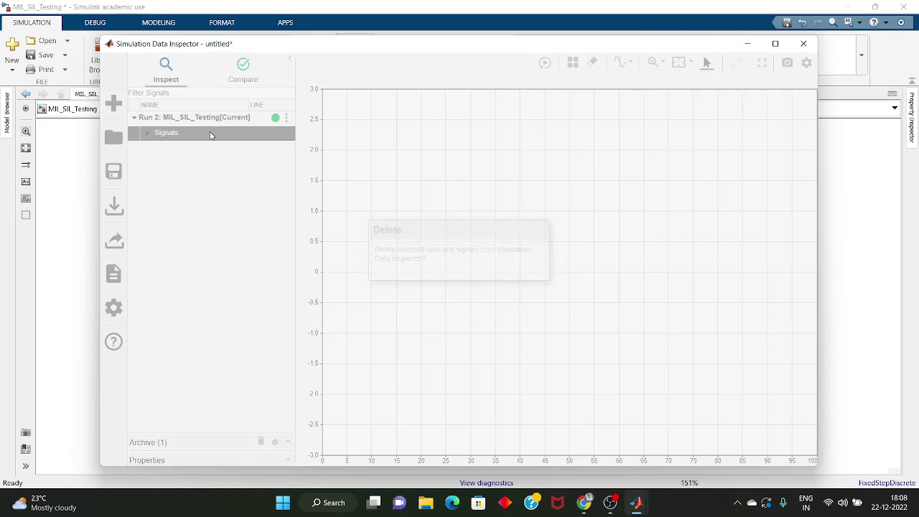
Step: Delete the entire Run 2: MIL_SIL_Testing from the Simulation Data Inspector
click(134, 119)
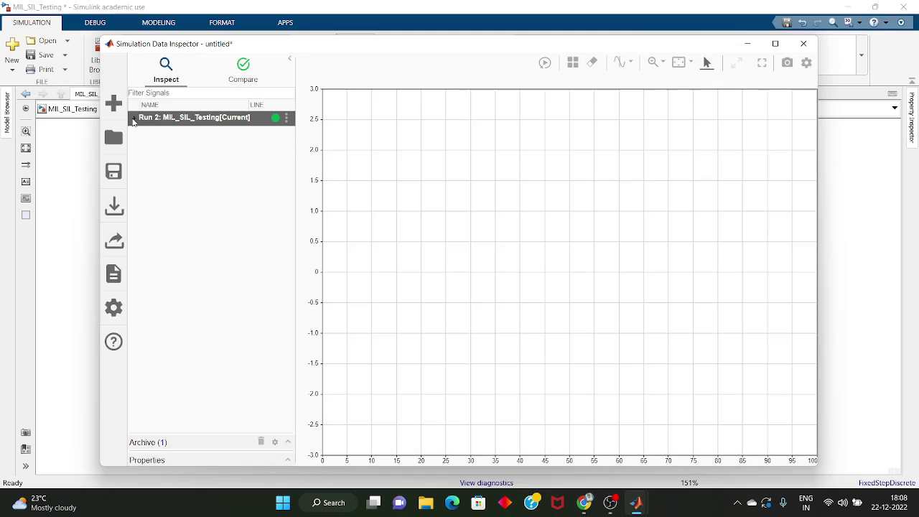
click(287, 121)
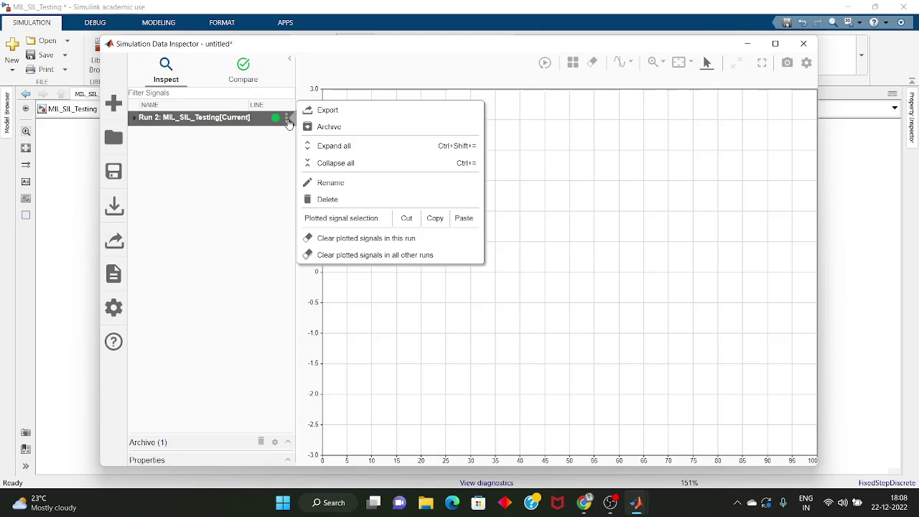
click(326, 199)
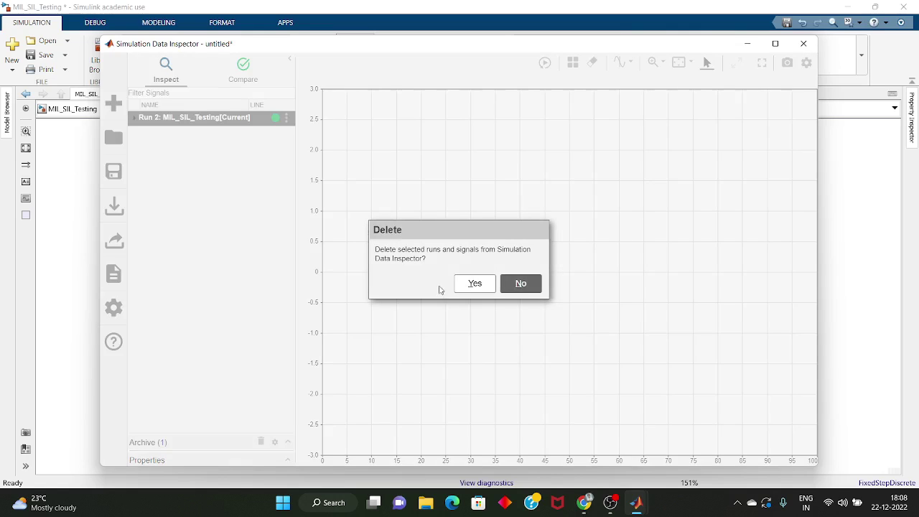
click(475, 284)
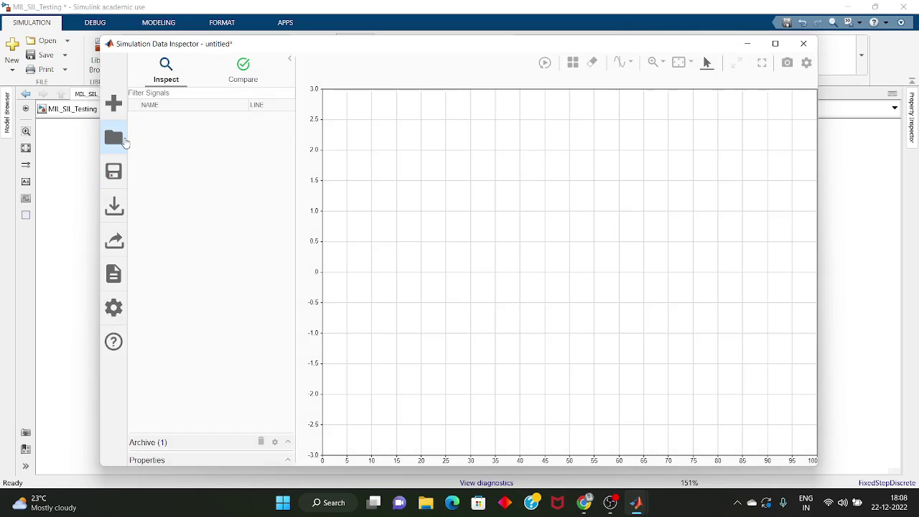
Step: Import only MIL_out from the base workspace into the Simulation Data Inspector as a new run
mouse_move(117, 230)
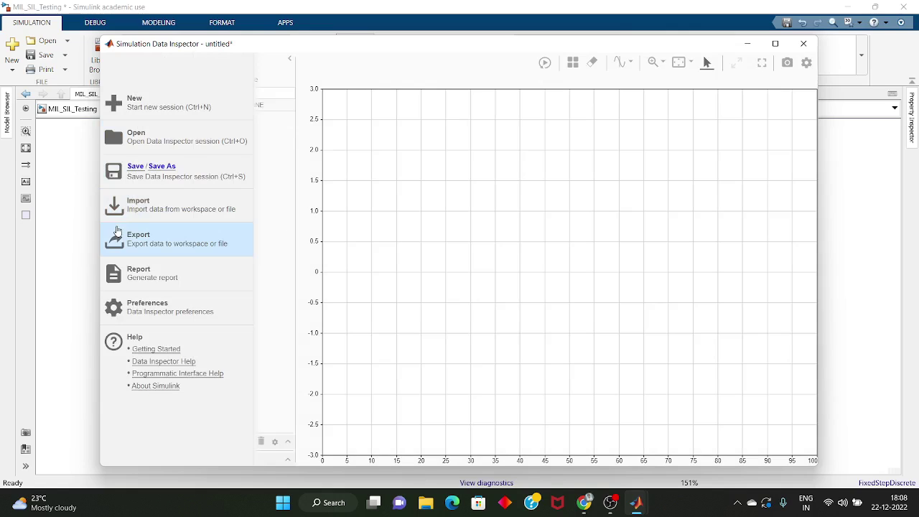
click(120, 207)
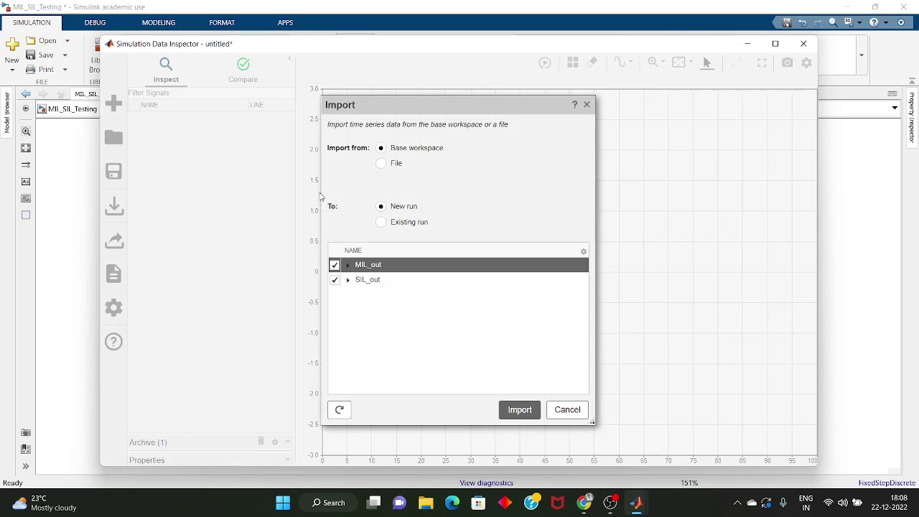
click(334, 281)
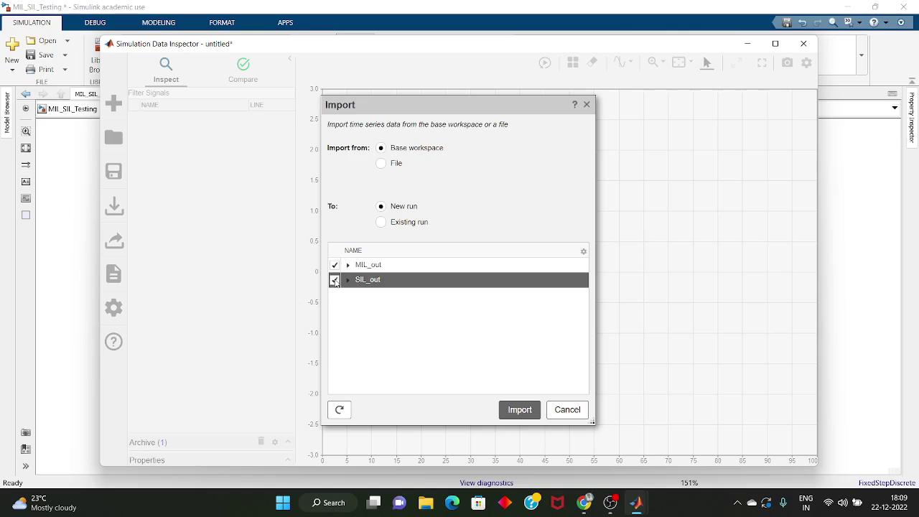
click(517, 408)
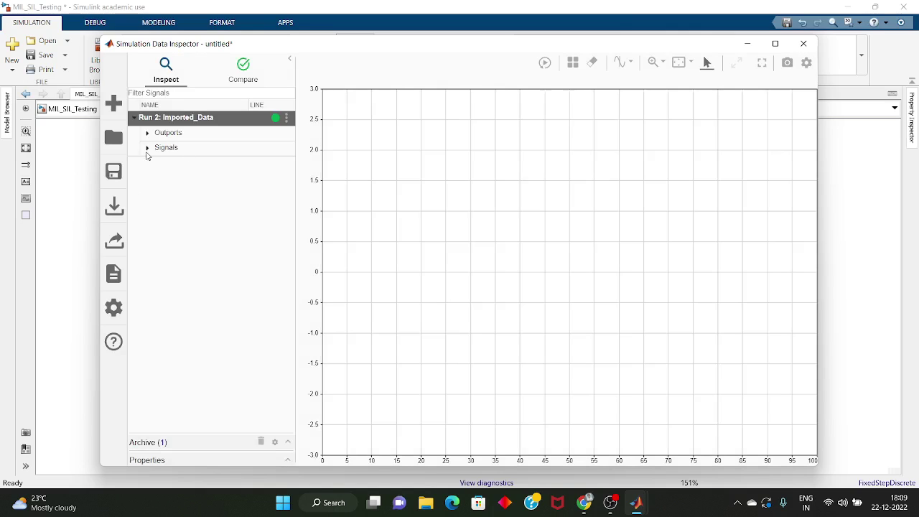
click(121, 248)
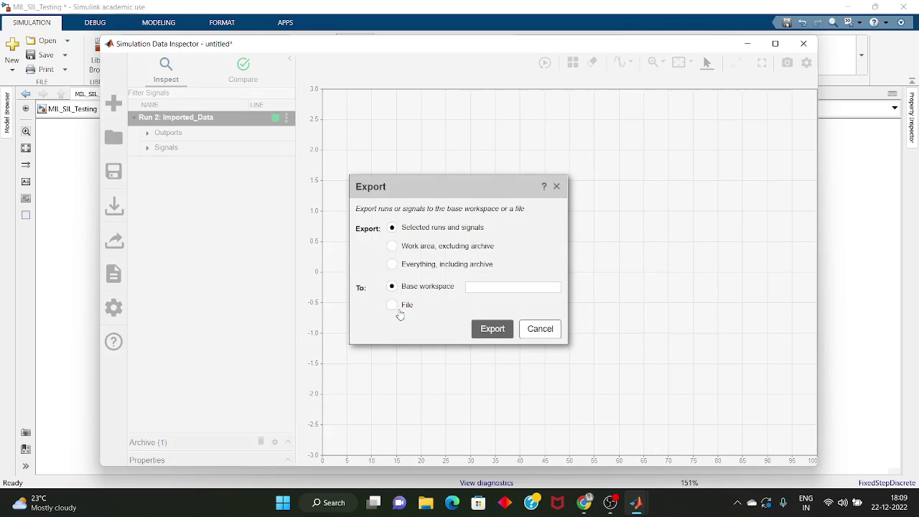
click(480, 332)
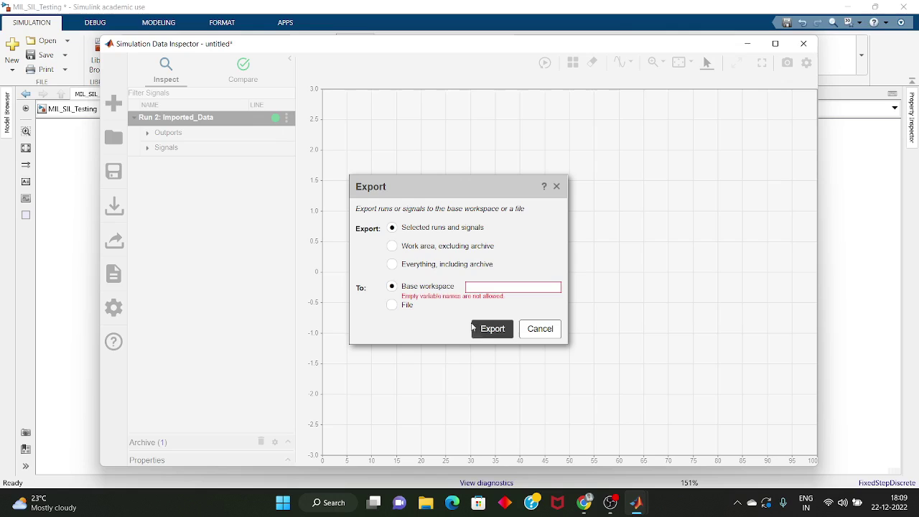
click(541, 329)
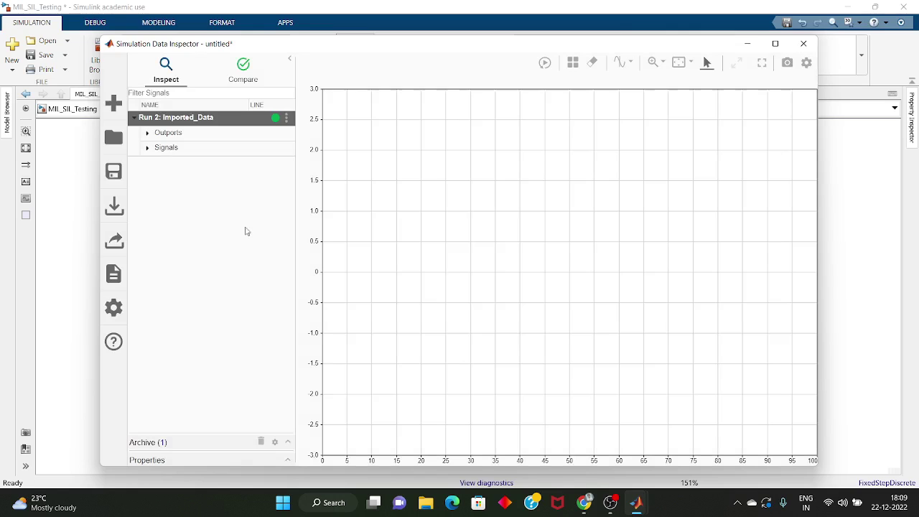
Step: Import only SIL_out from the base workspace into the Simulation Data Inspector as another new run
click(114, 209)
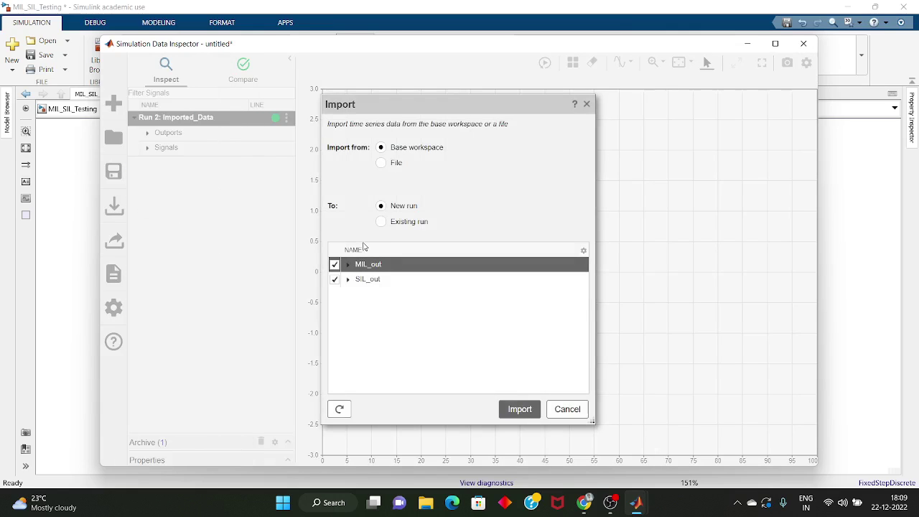
click(335, 265)
click(520, 410)
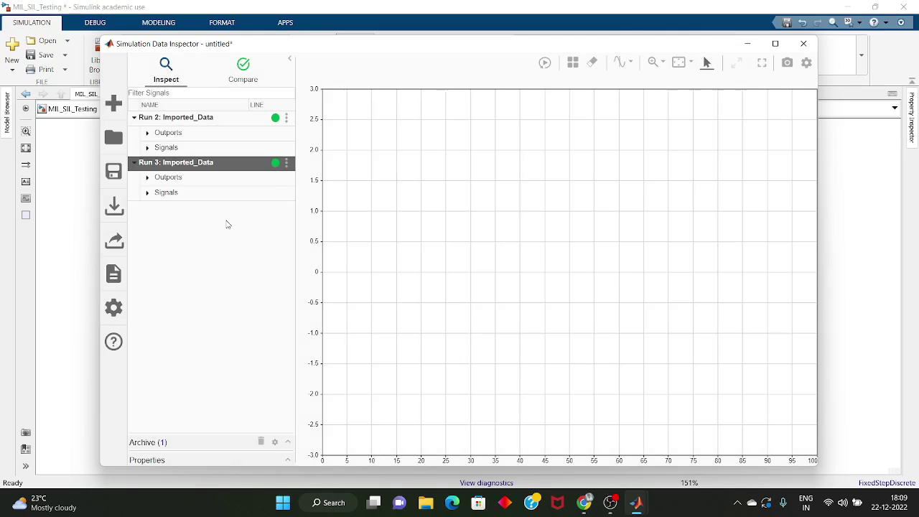
click(148, 136)
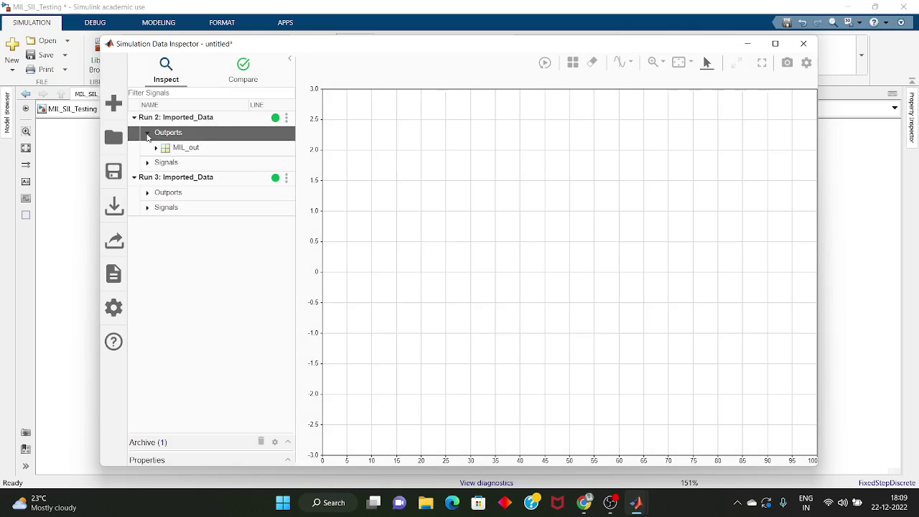
click(156, 148)
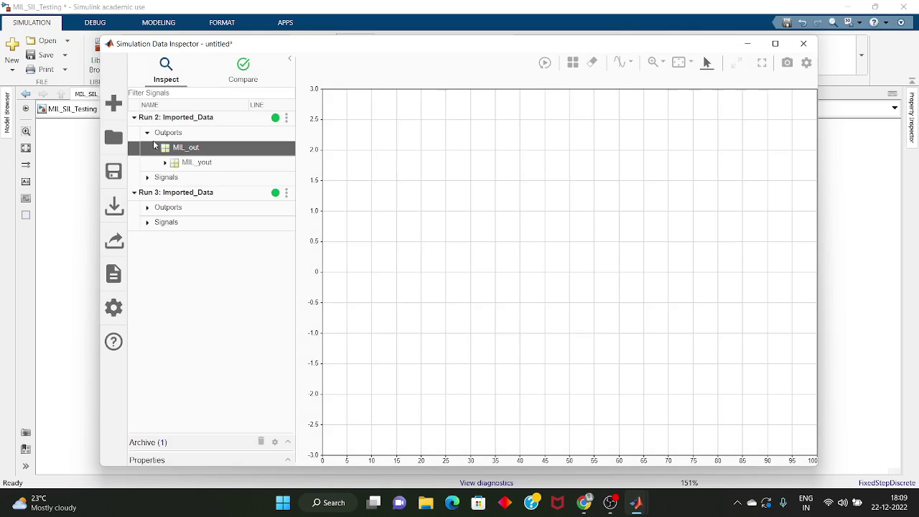
click(148, 133)
click(254, 119)
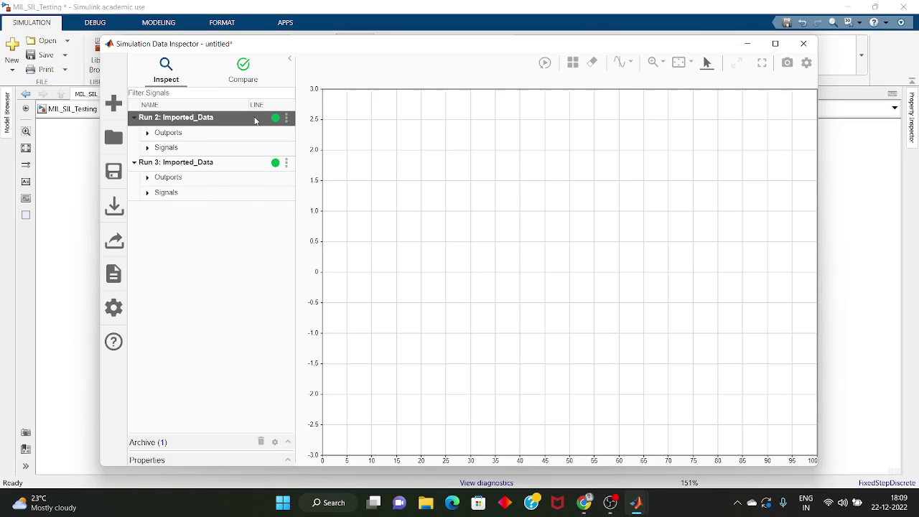
Step: Plot the logged Plant Model:1 signal of MIL_out from the Signals group of Run 2
click(148, 149)
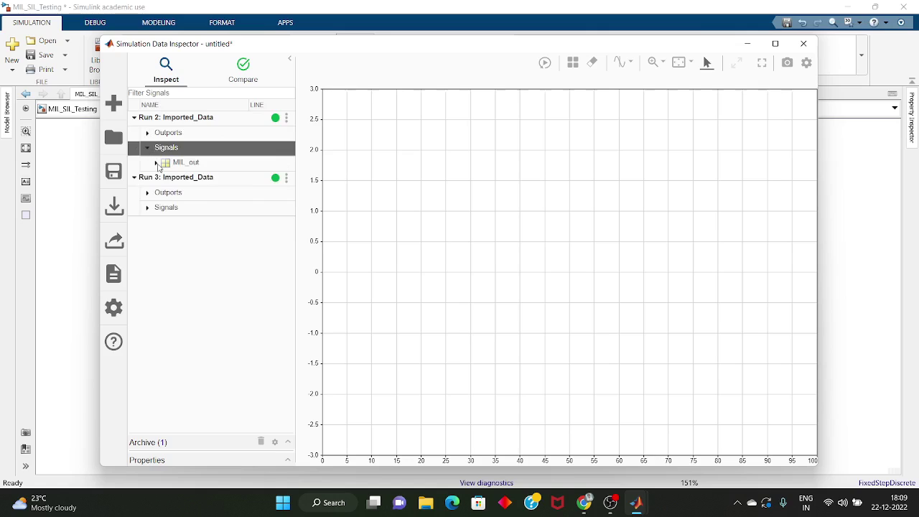
click(156, 163)
click(165, 178)
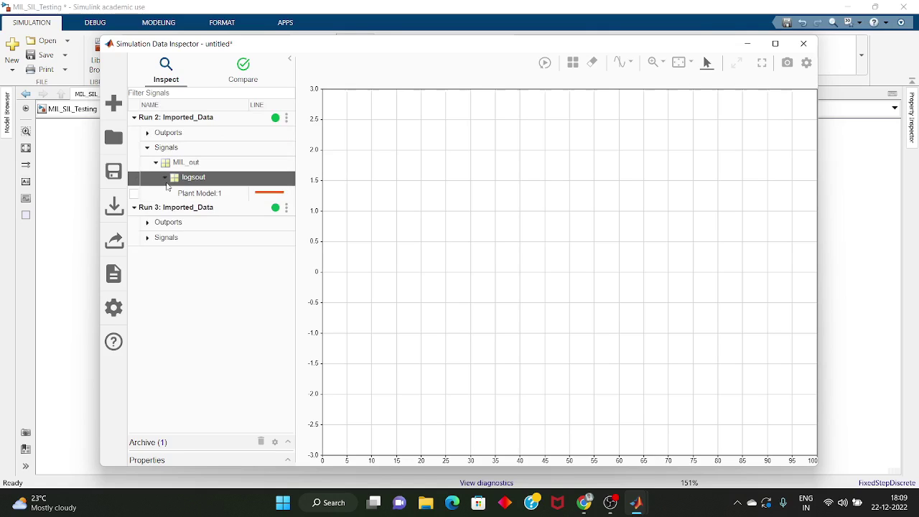
click(163, 194)
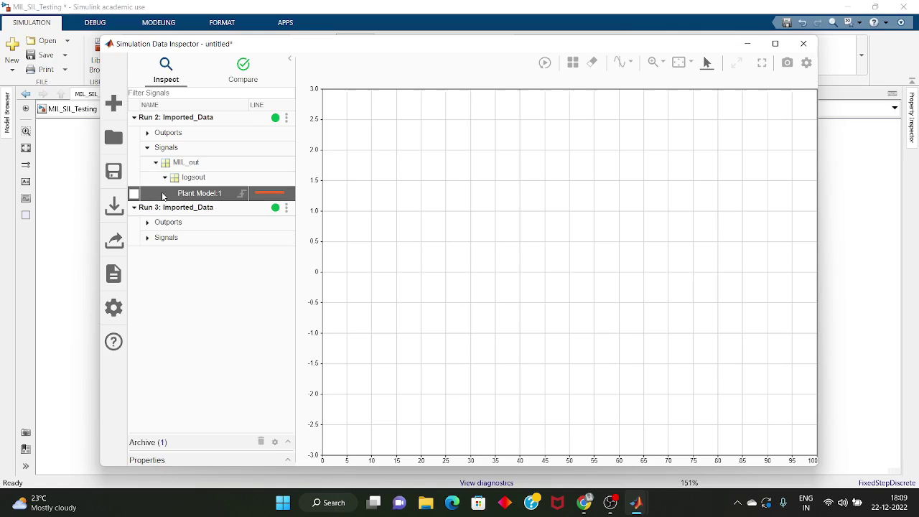
click(134, 193)
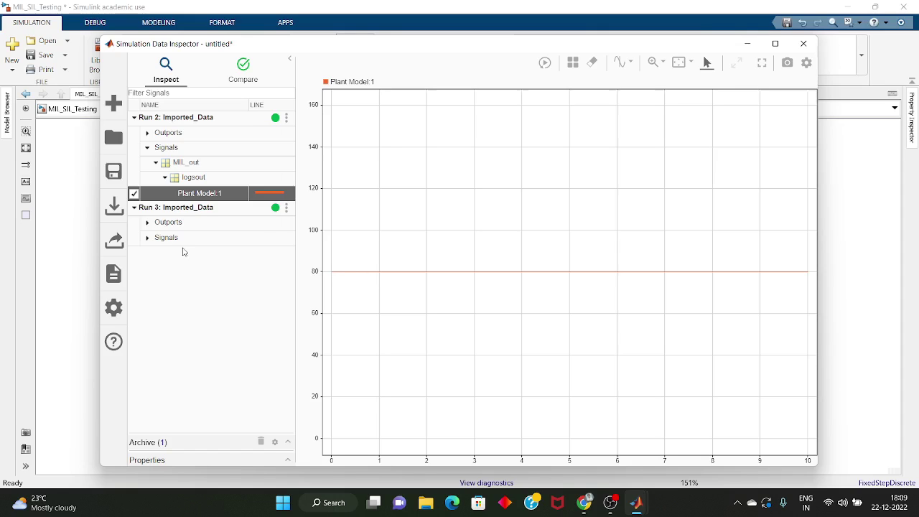
Step: Overlay the logged Plant Model:1 signal of SIL_out from the Signals group of Run 3 on the same plot
click(146, 238)
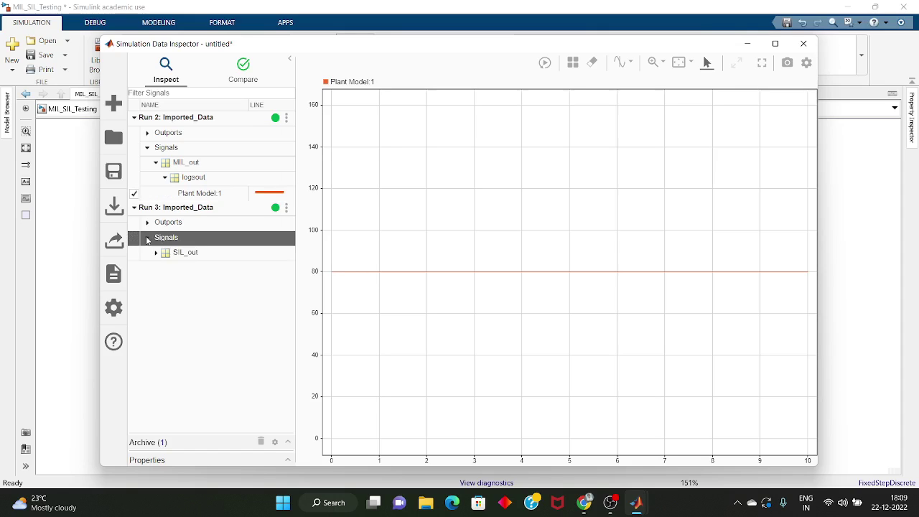
click(156, 252)
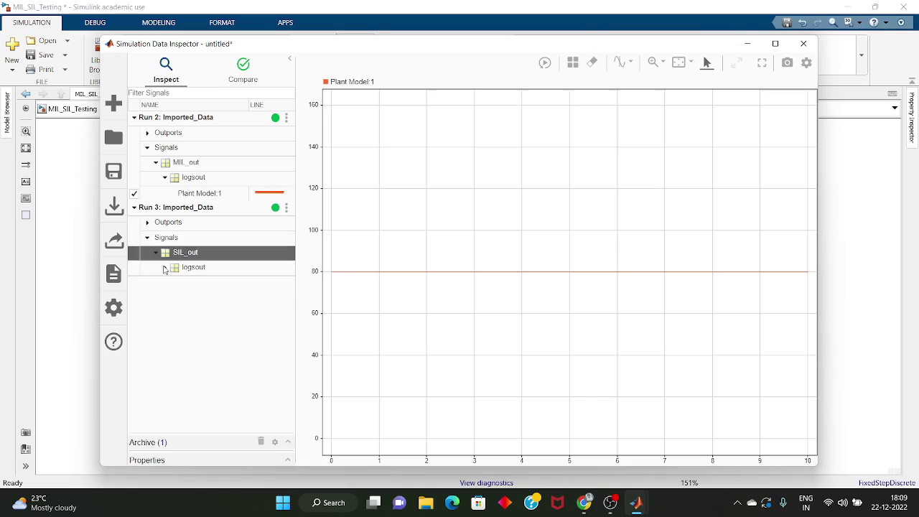
click(165, 268)
click(133, 284)
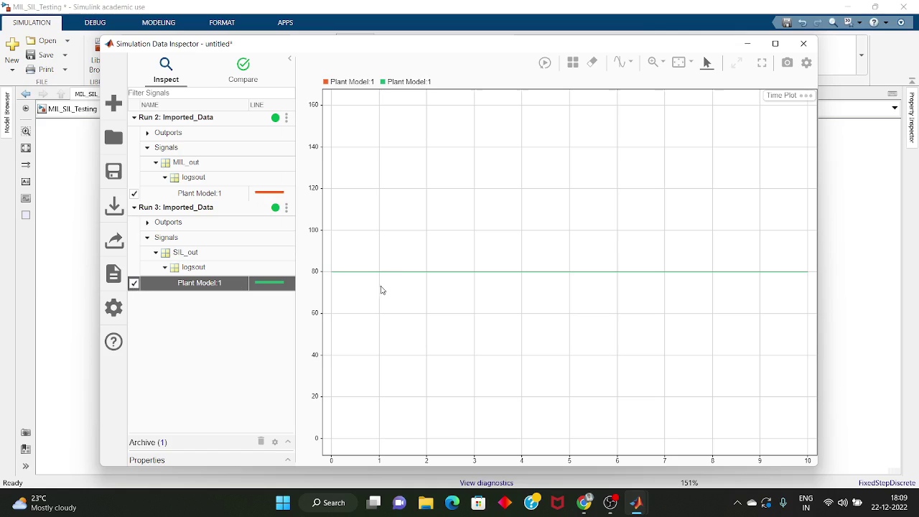
Step: Compare the MIL and SIL Plant Model:1 curves by hiding and reshowing each one, and close the Simulation Data Inspector
scroll(390, 289, up, 5)
scroll(391, 289, down, 3)
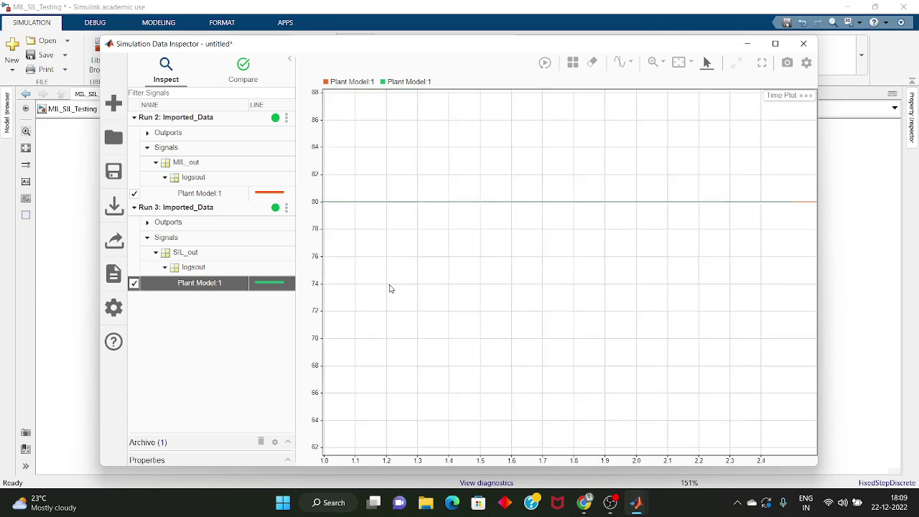
click(133, 284)
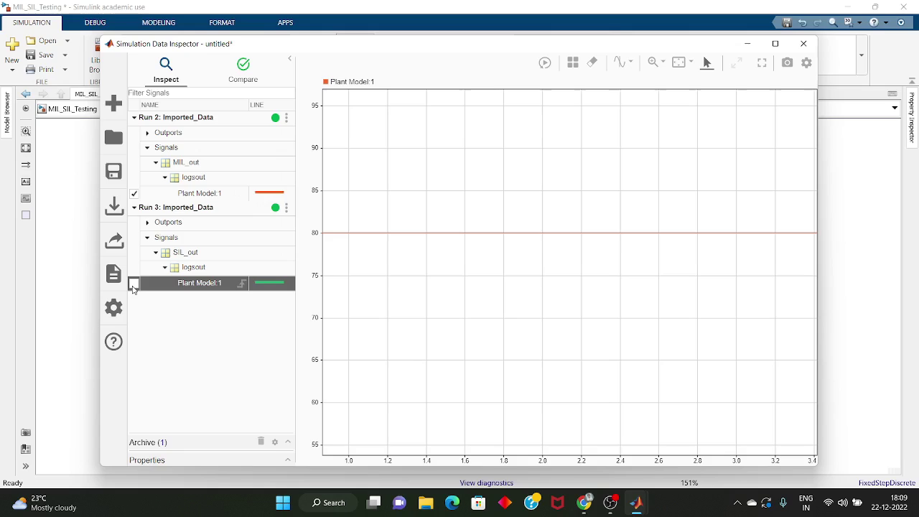
click(132, 284)
click(134, 194)
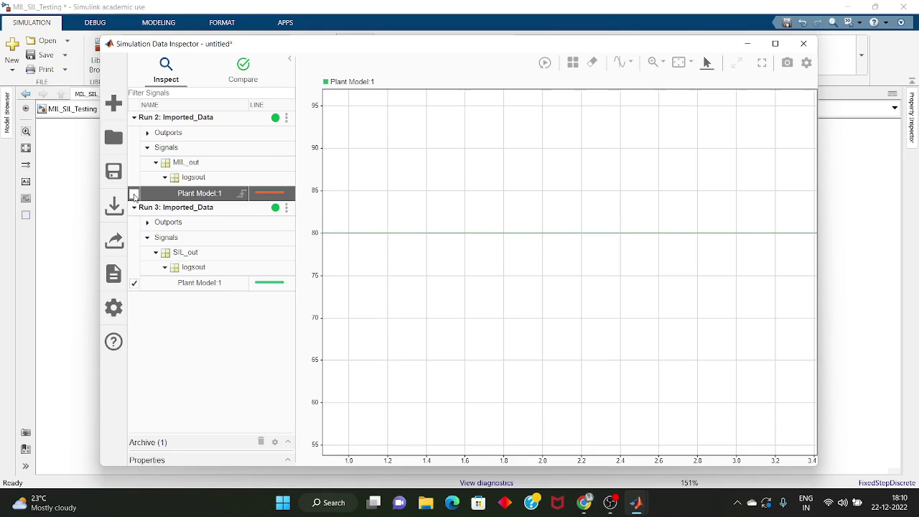
click(133, 194)
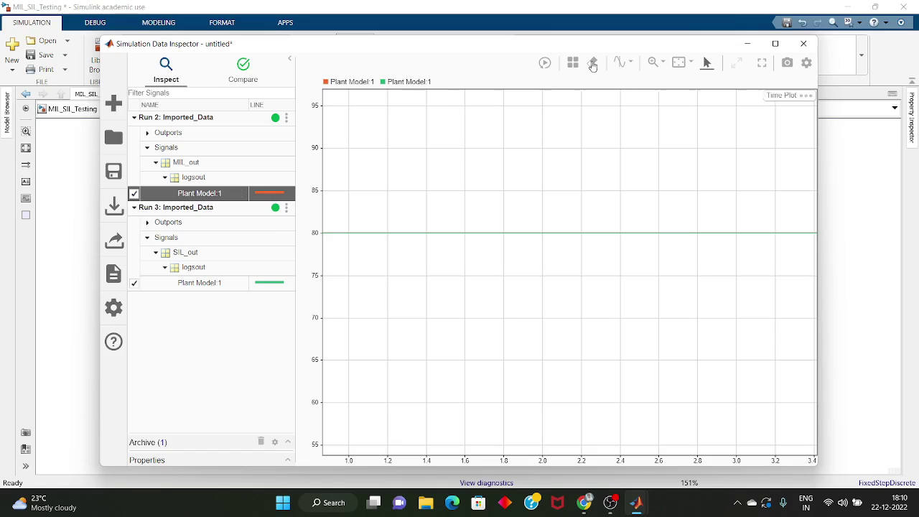
click(804, 43)
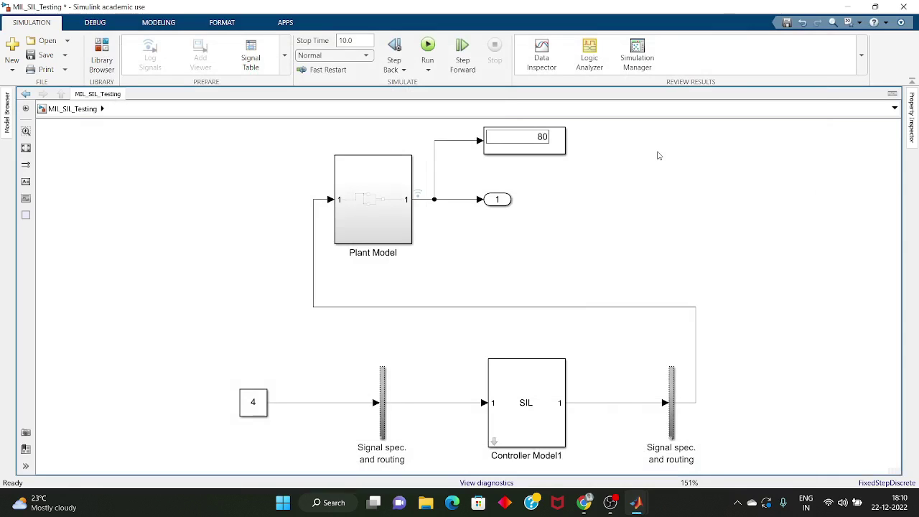
Step: Review the Plant Model and the block parameters of the SIL block Controller Model1, closing them without changes
click(388, 190)
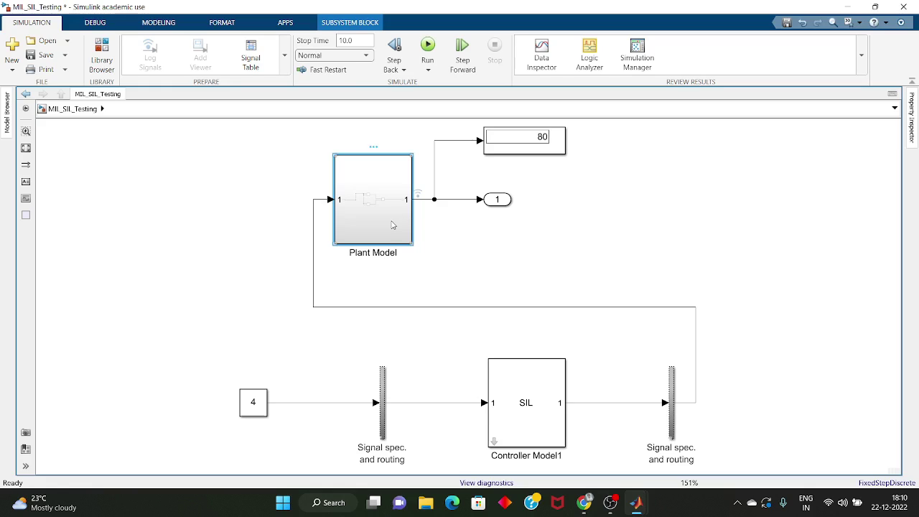
click(527, 415)
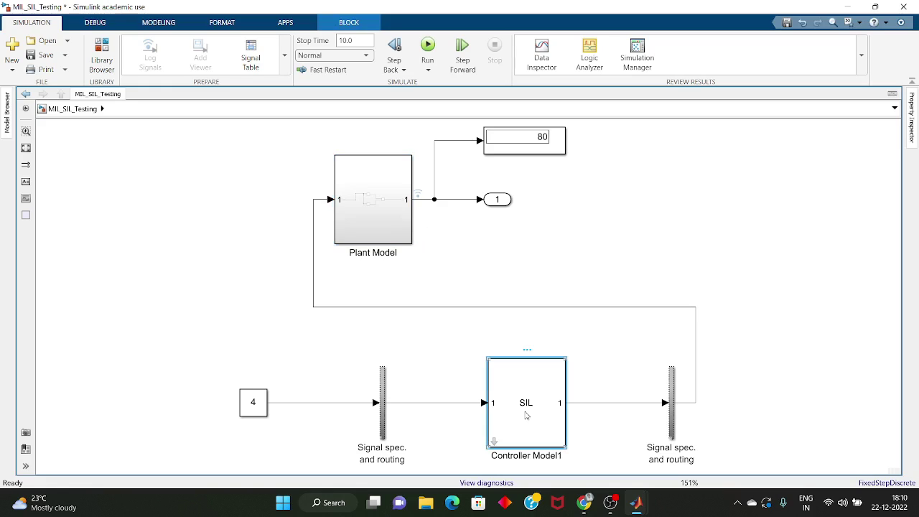
double_click(526, 415)
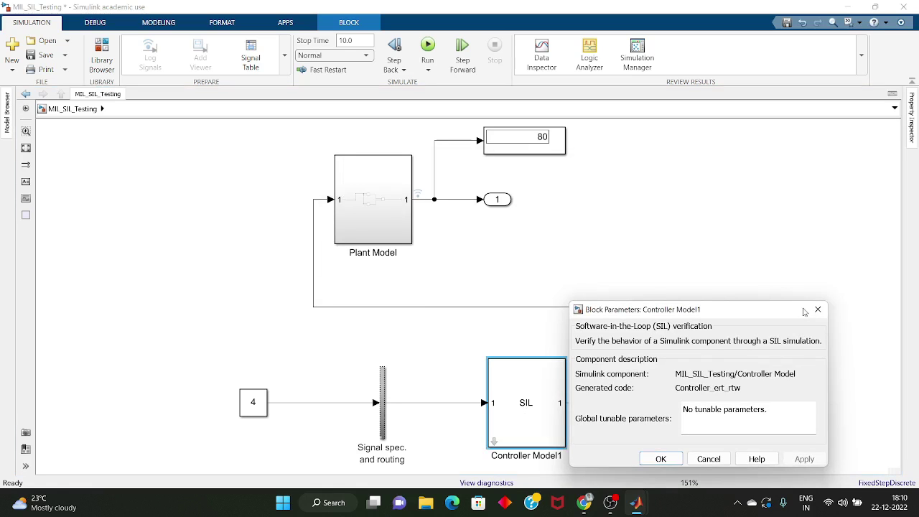
drag(790, 311, 735, 264)
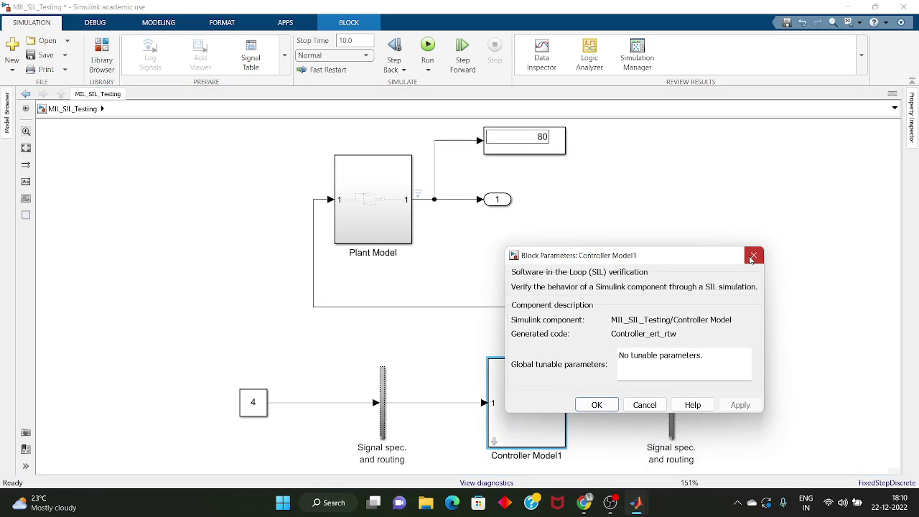
click(764, 263)
click(650, 221)
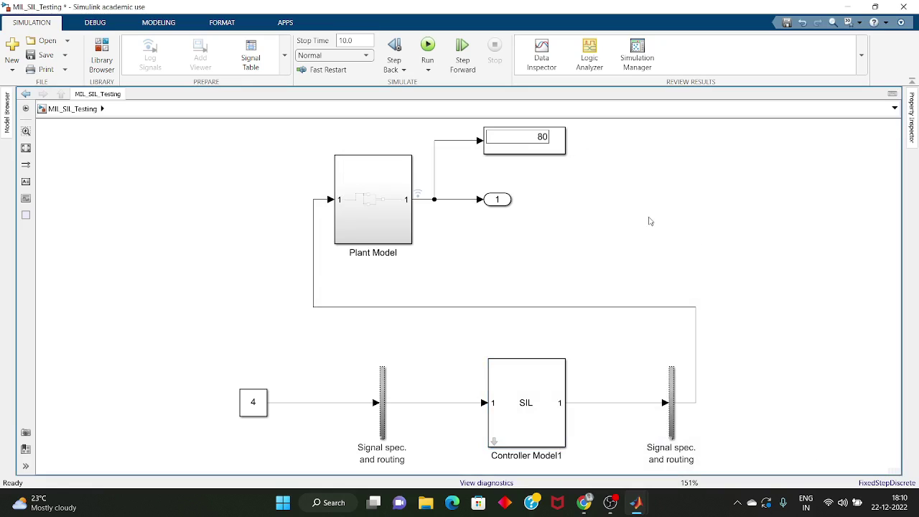